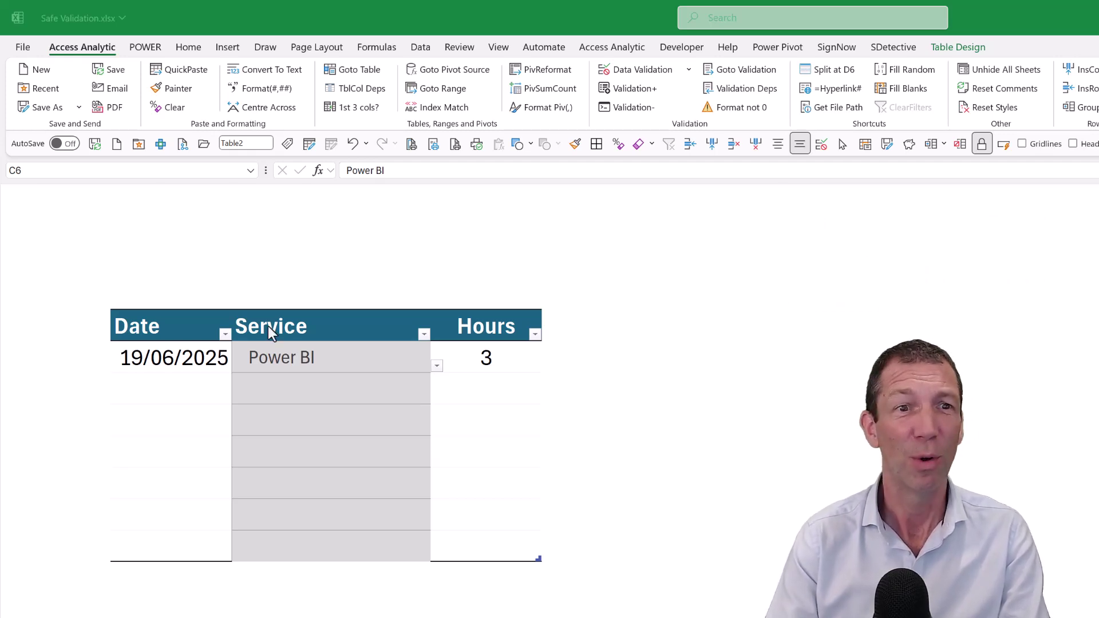
- Change the first row's service in C6 to Power Automate via AutoComplete
left_click(310, 363)
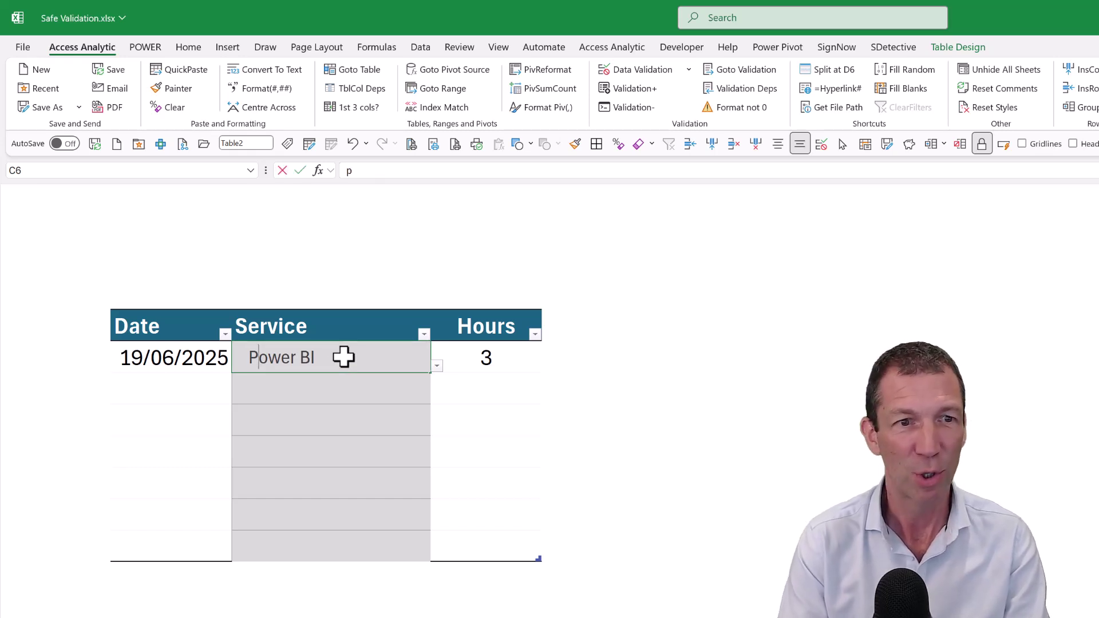
type("Power")
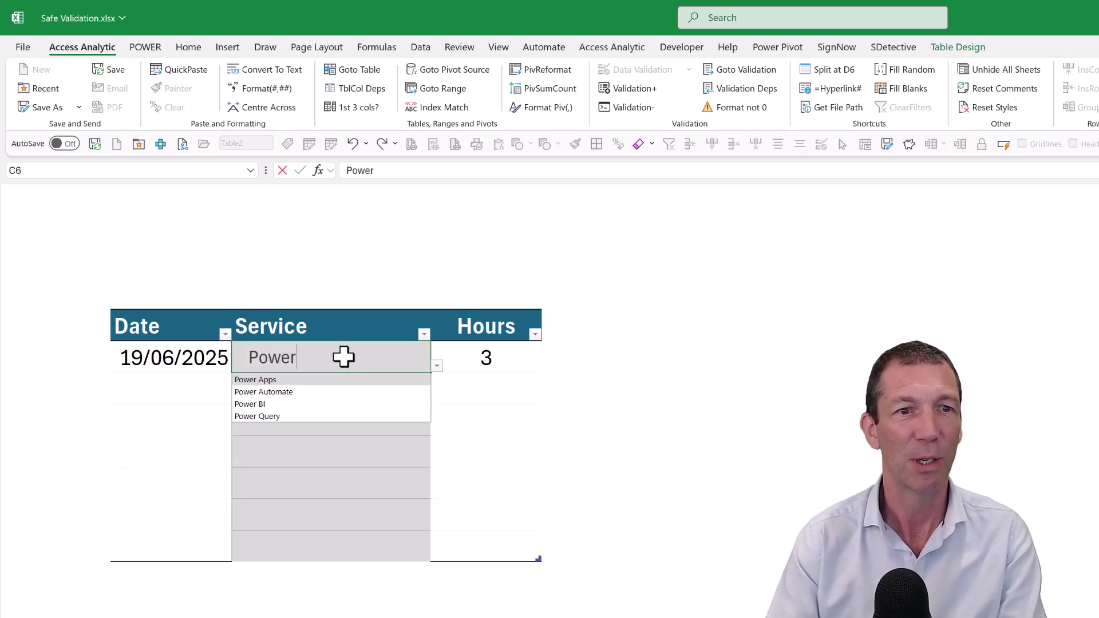
left_click(356, 390)
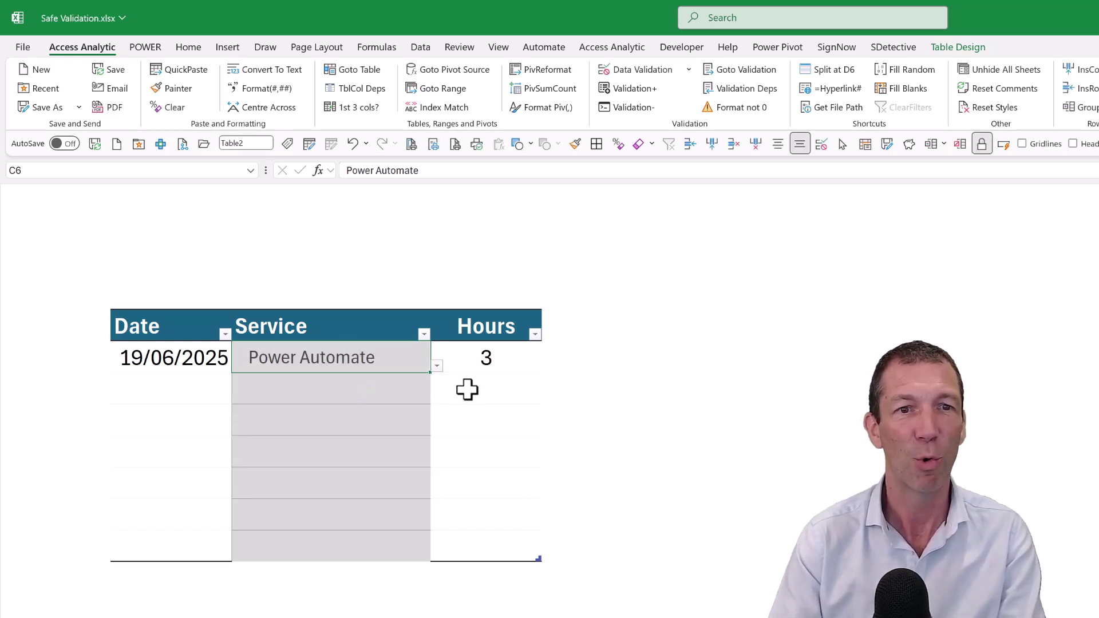
- Log Power Apps in C7 with 5 hours in D7, then check C7's dropdown
left_click(399, 397)
type("pweo")
key("BackSpace")
key("BackSpace")
key("BackSpace")
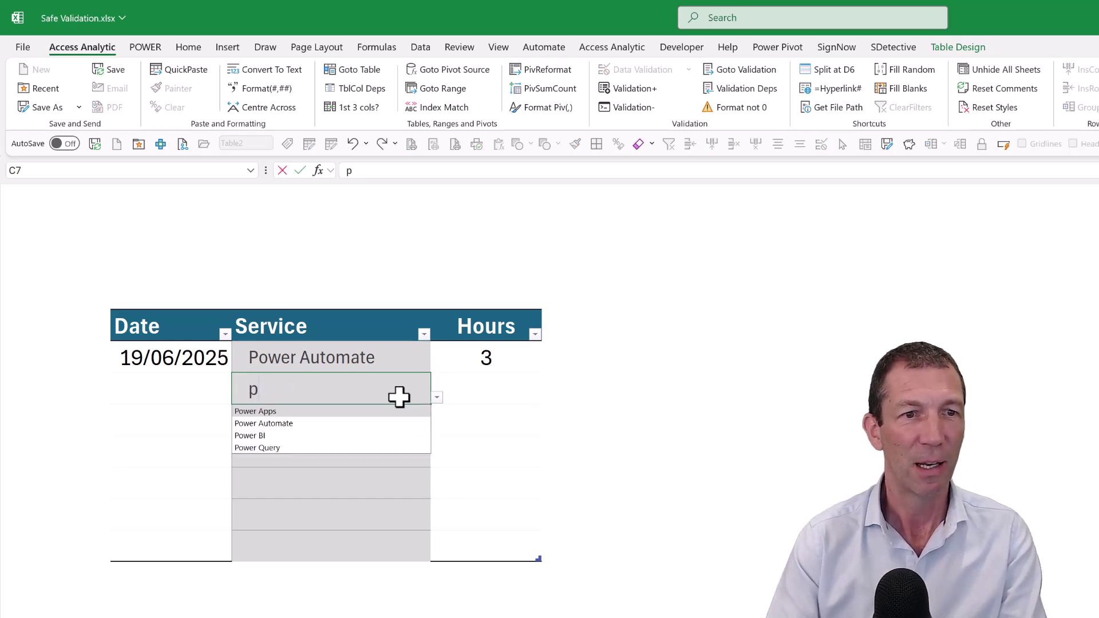
left_click(293, 411)
left_click(495, 399)
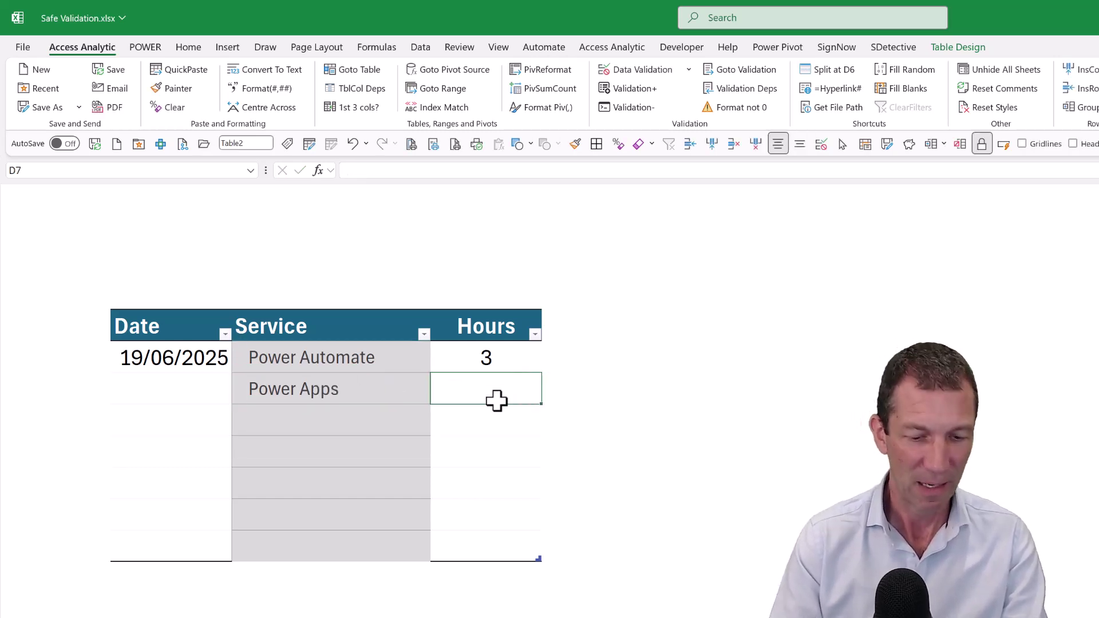
type("5")
key("Left")
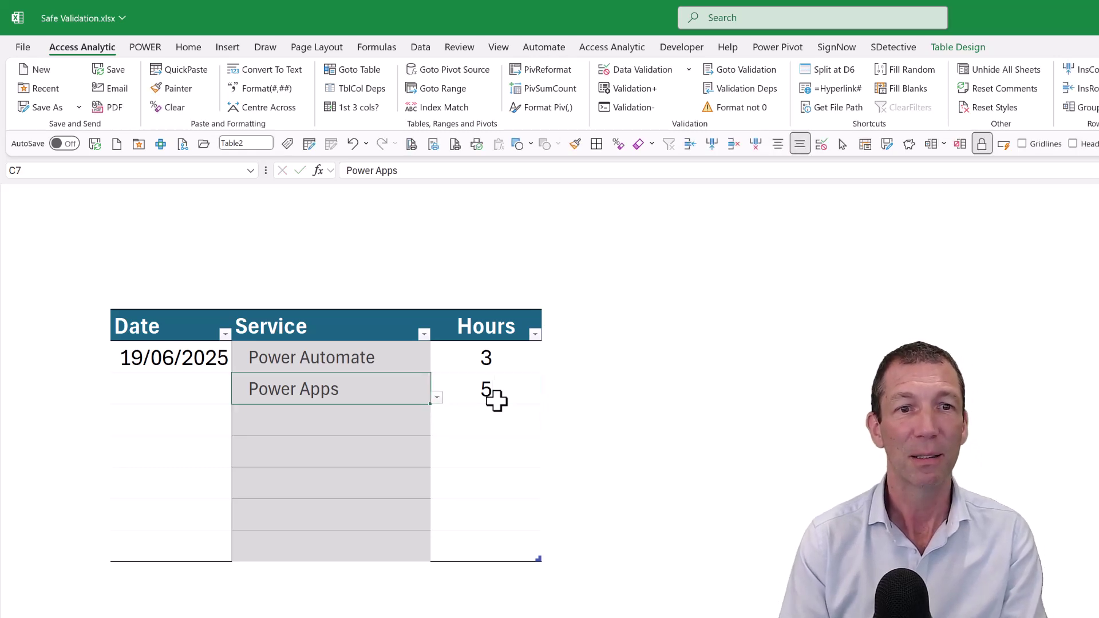
left_click(437, 397)
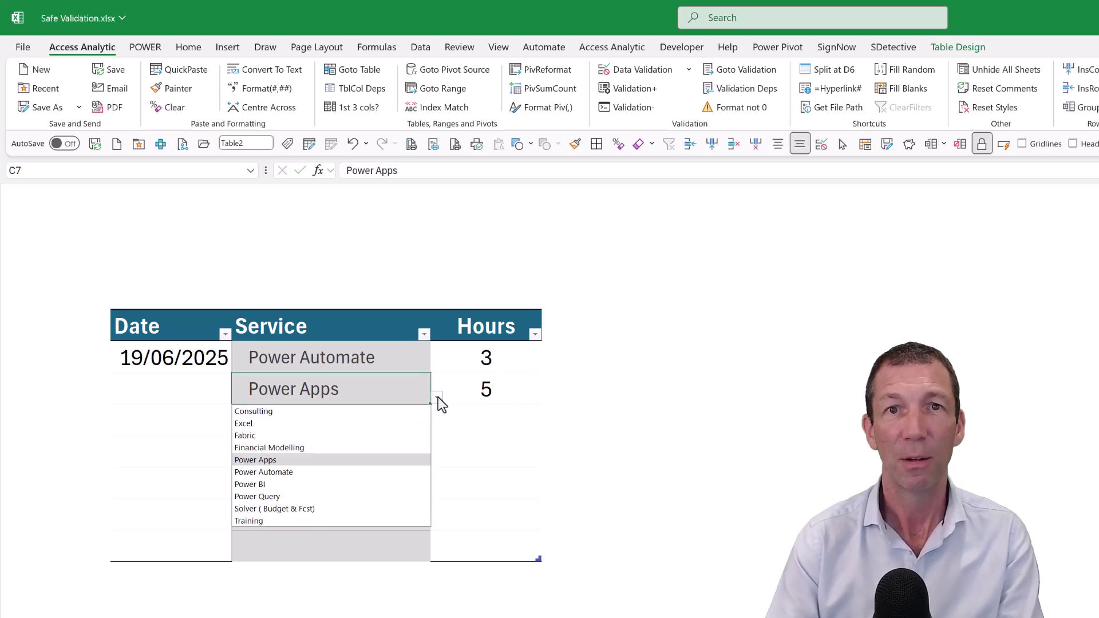
left_click(438, 398)
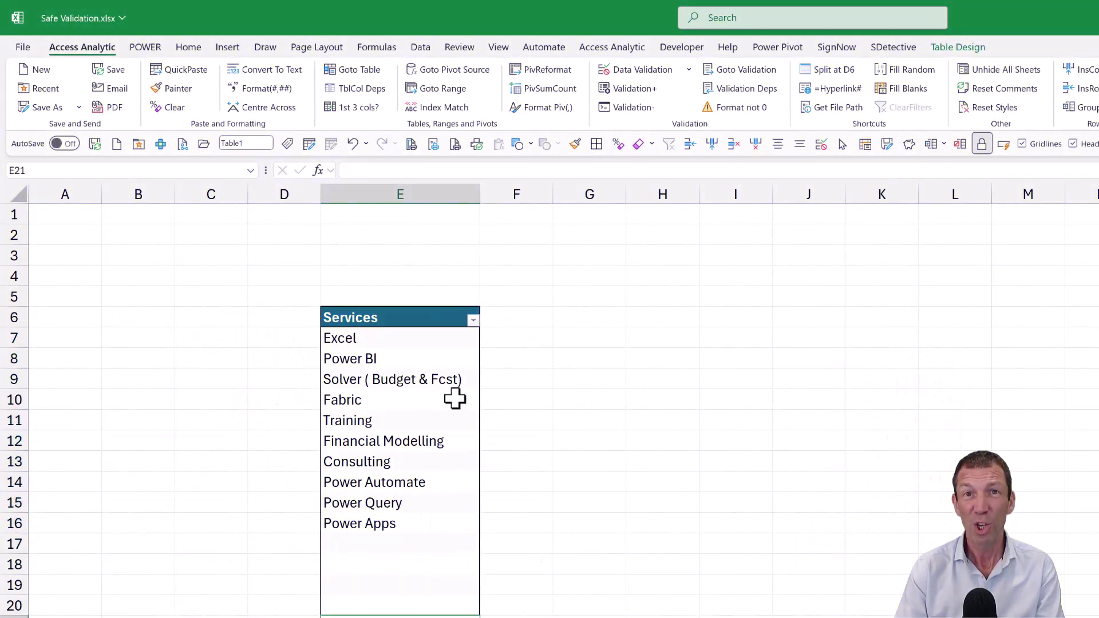
- Highlight the ten service names in E7:E16, then deselect them
left_click_drag(377, 336, 389, 521)
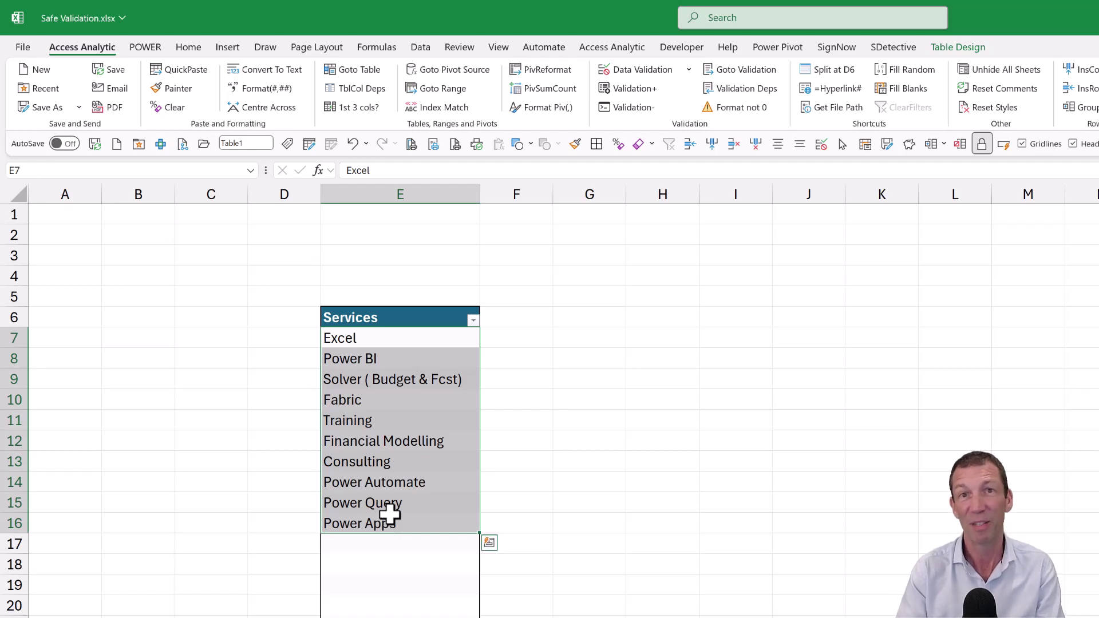
left_click(397, 460)
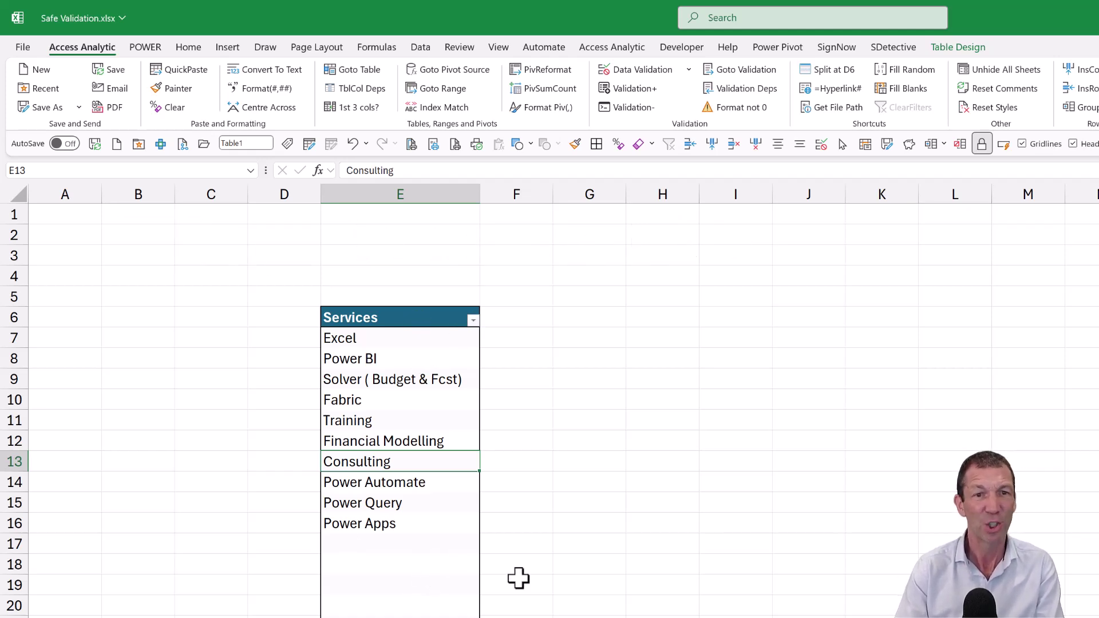
- Start a List data validation rule for empty cell H6, leaving Source blank
left_click(694, 313)
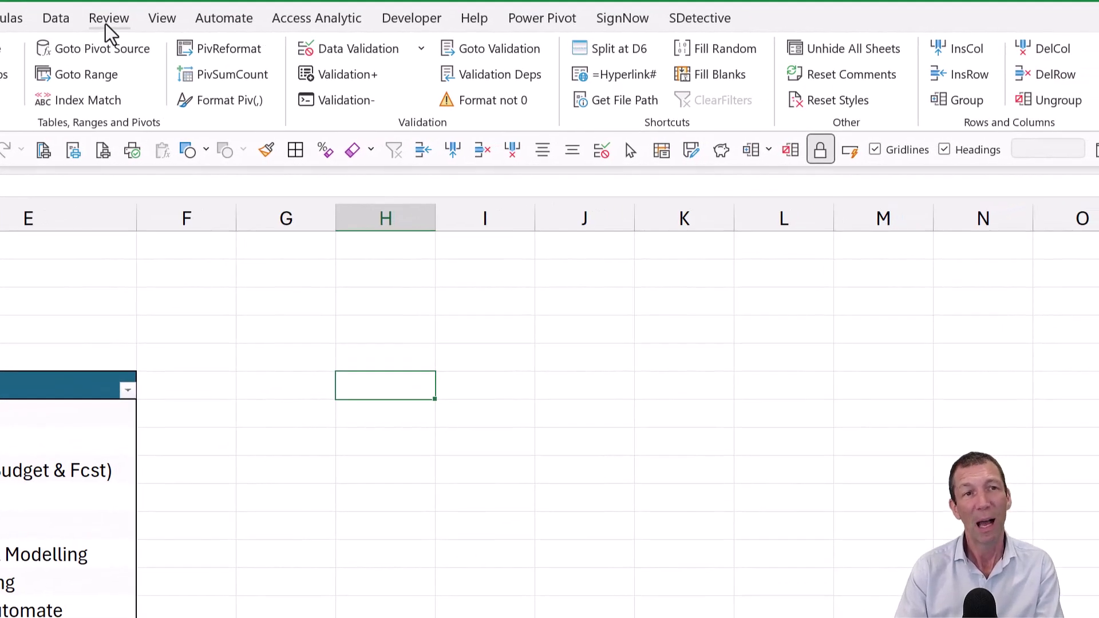
left_click(79, 23)
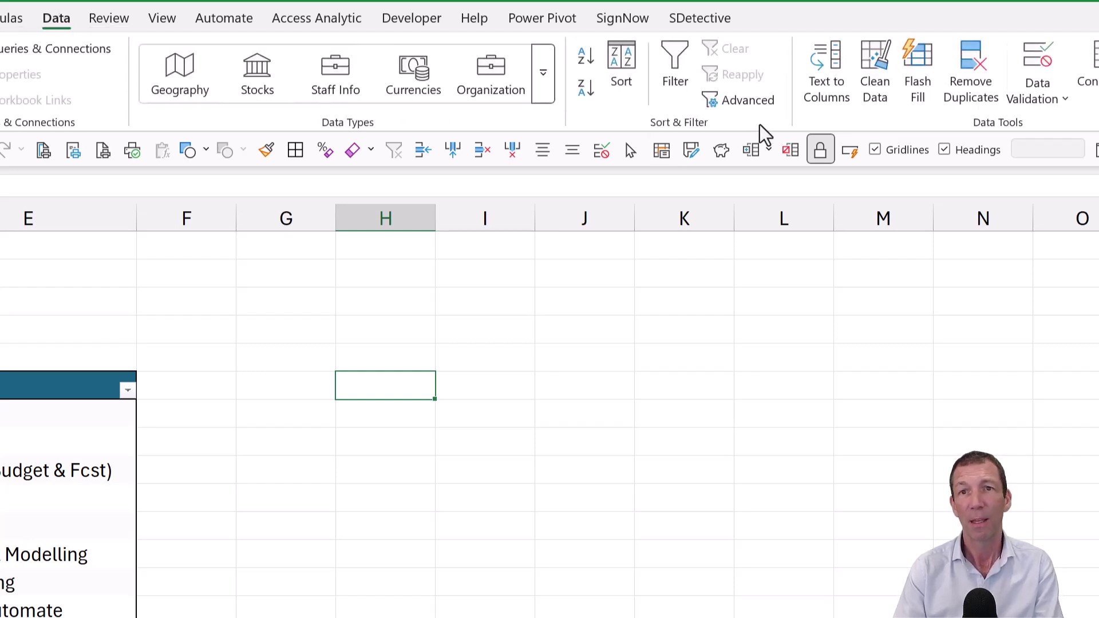
left_click(1037, 70)
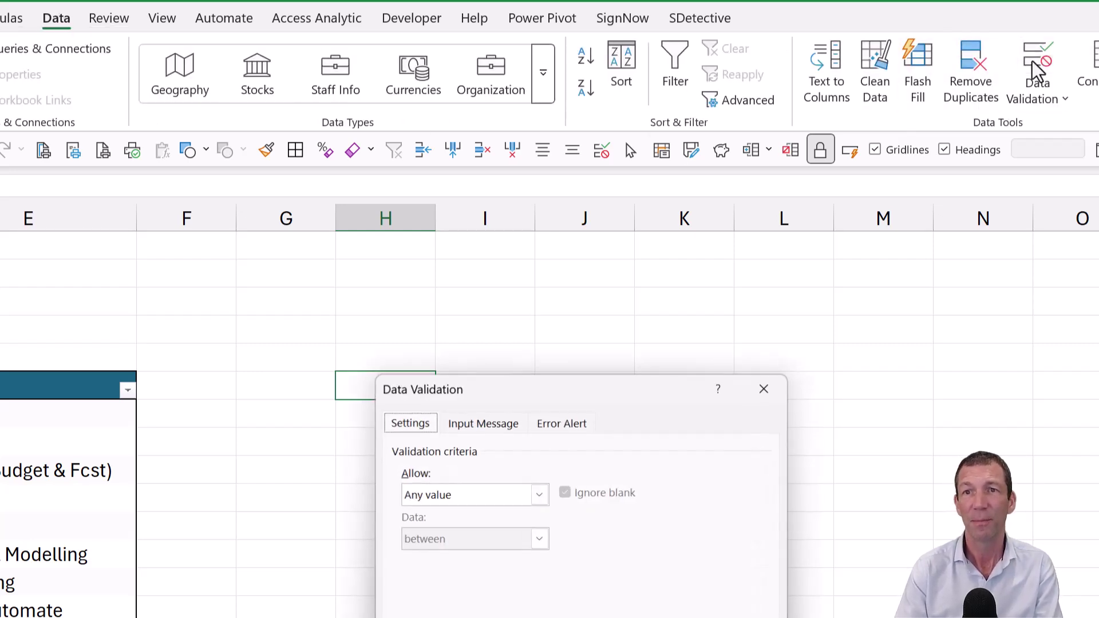
left_click(483, 498)
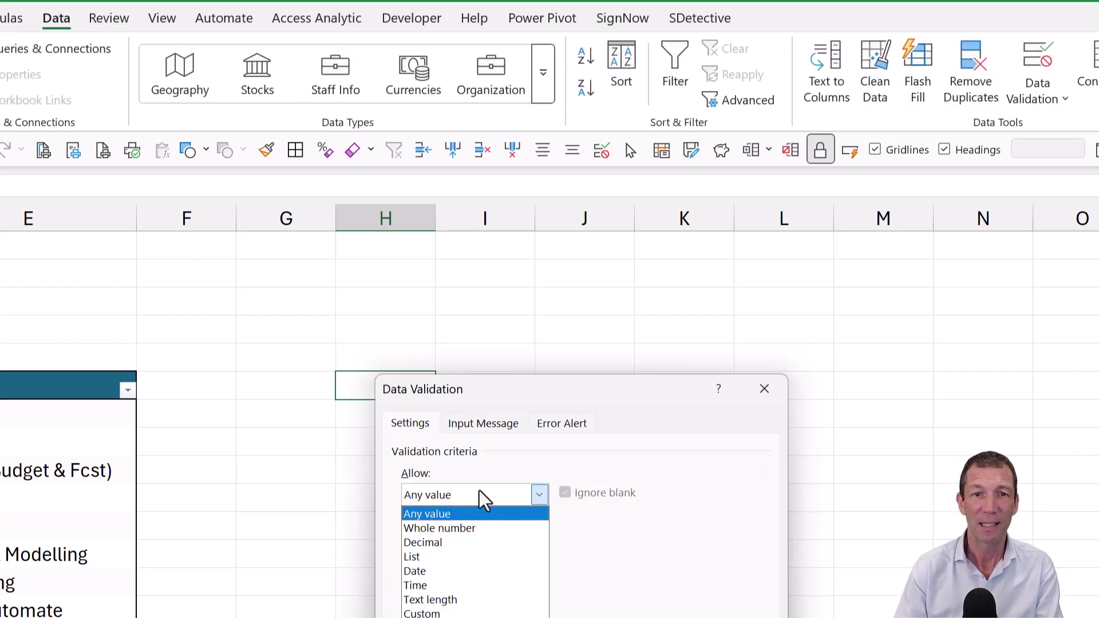
left_click(452, 558)
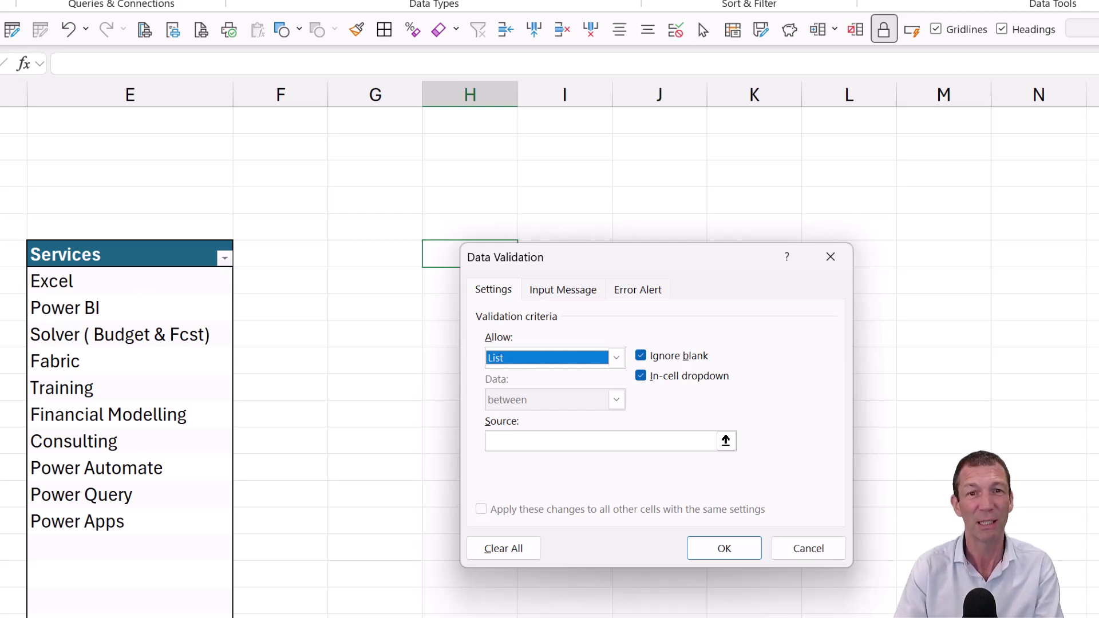
left_click(549, 444)
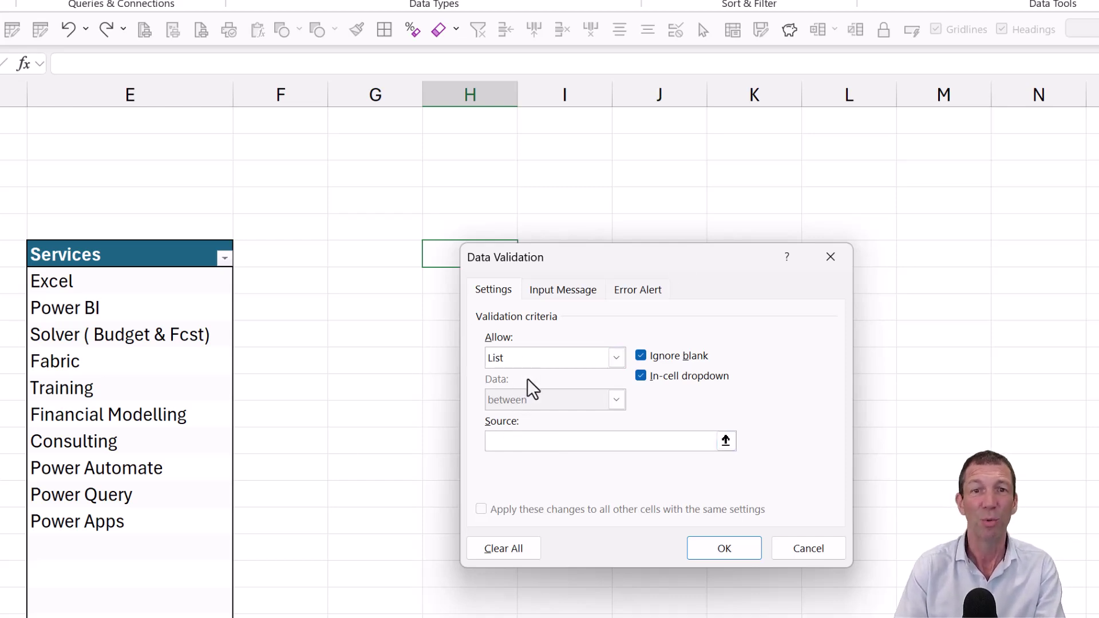
- Cancel the unfinished rule and name the Services column entries ddServices
key("Escape")
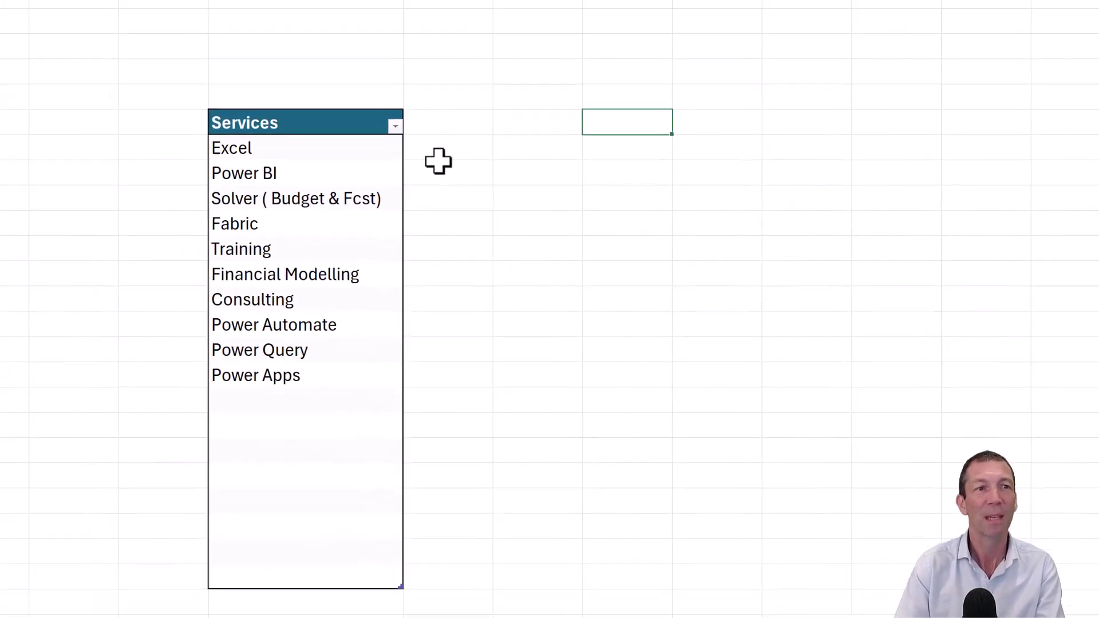
left_click_drag(270, 147, 313, 589)
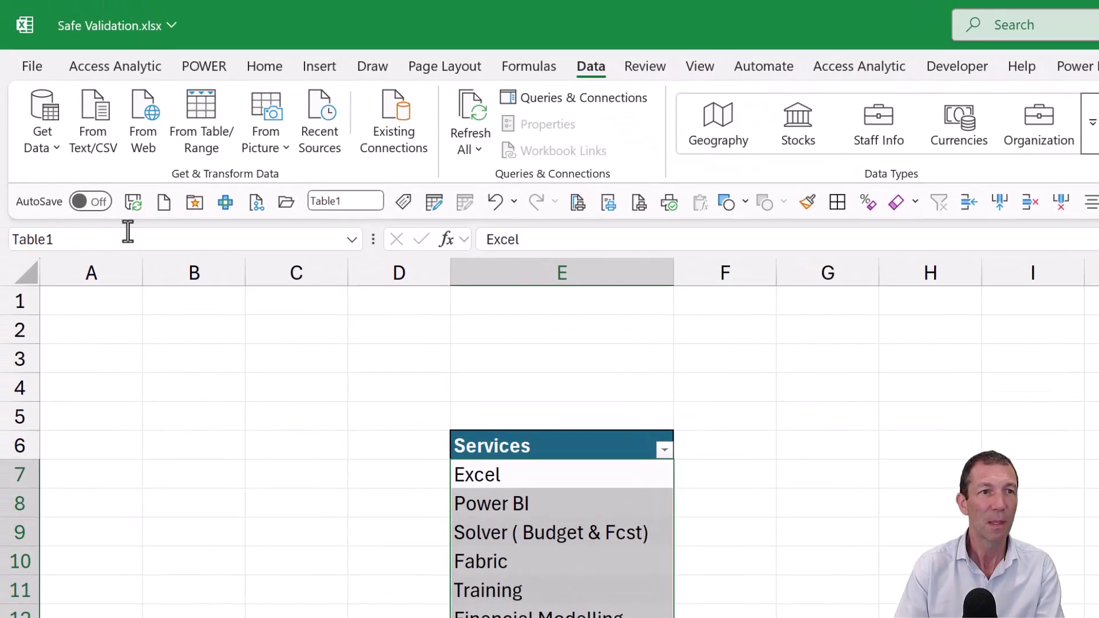
left_click(128, 234)
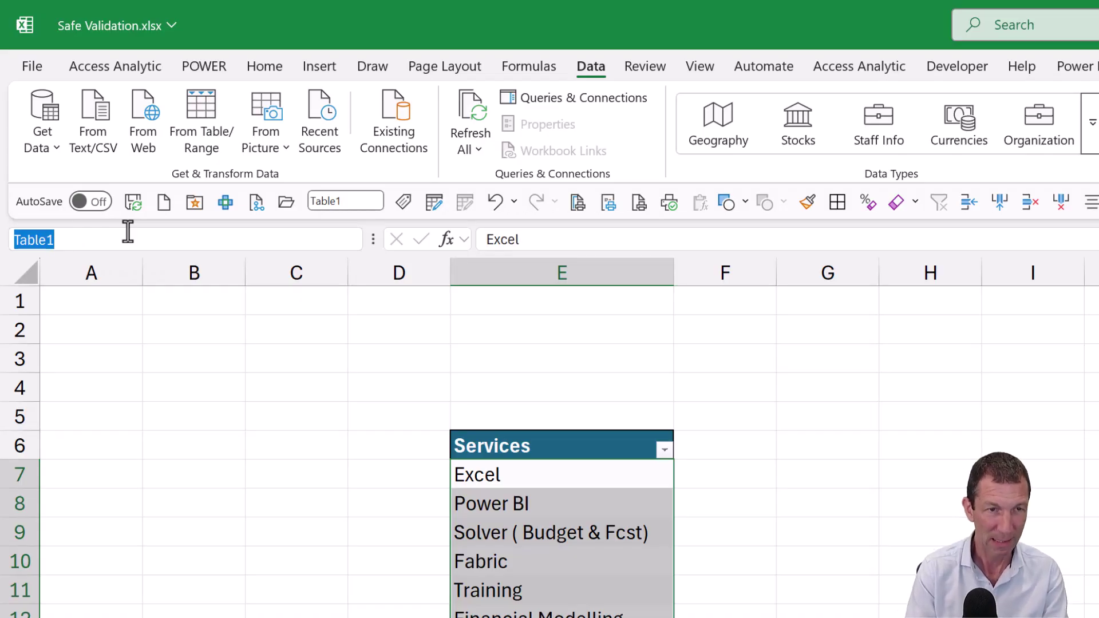
type("ddServices")
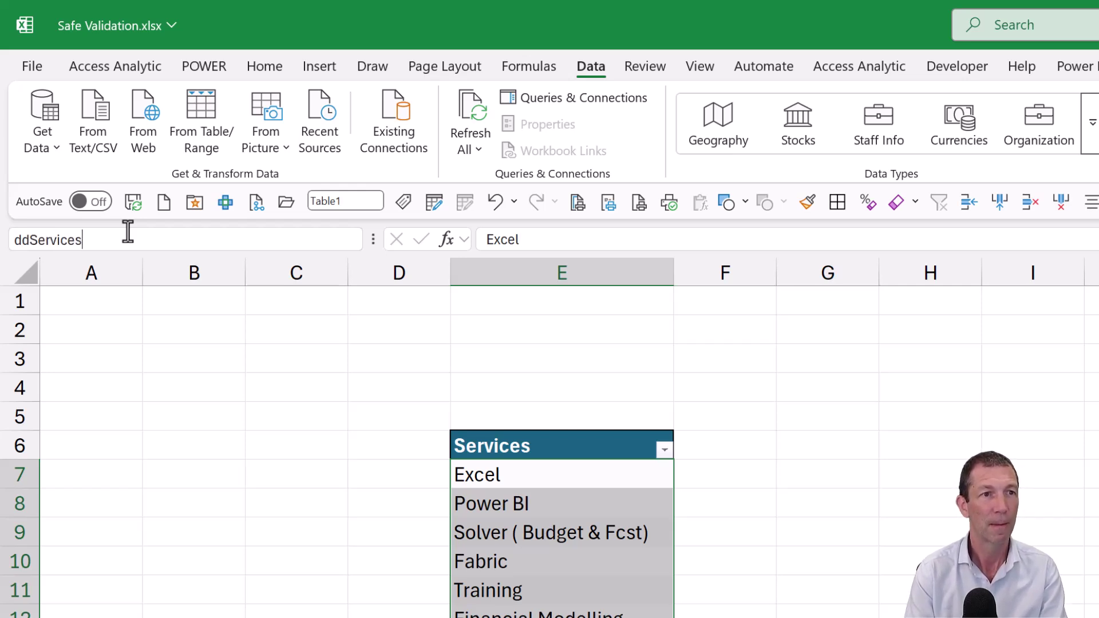
key("Return")
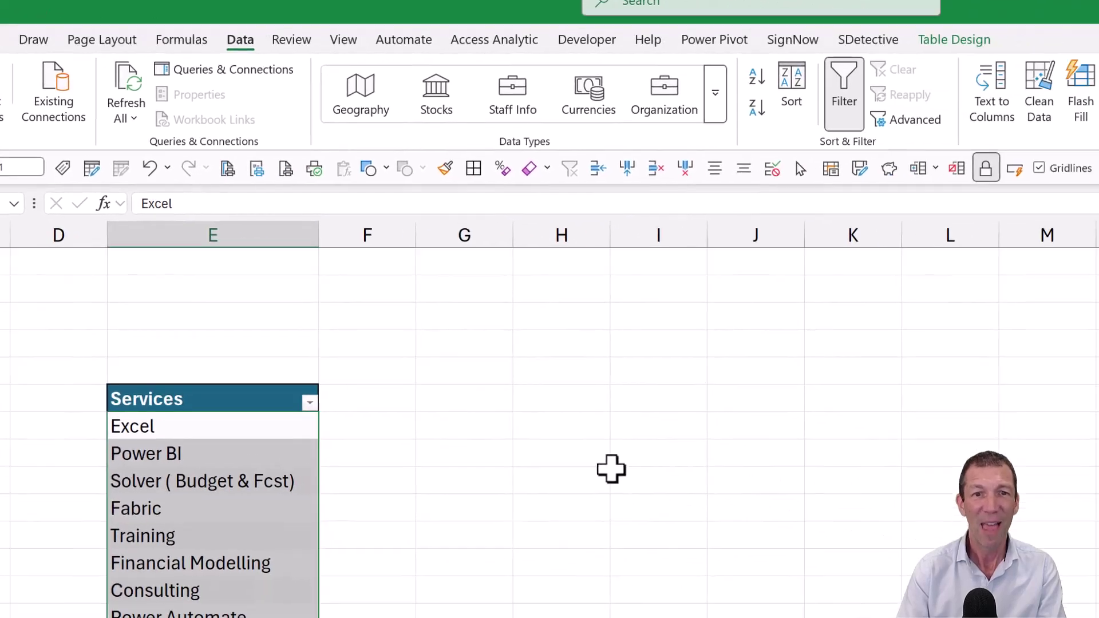
- Add a List validation to I10 with source =ddServices and preview its ten services
left_click(990, 530)
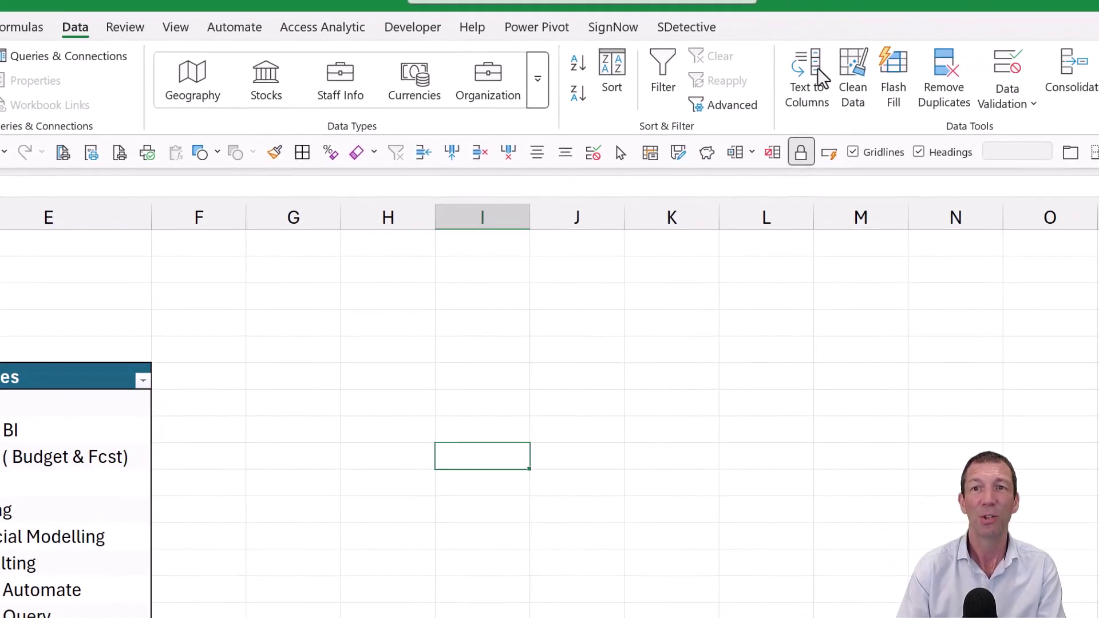
left_click(999, 73)
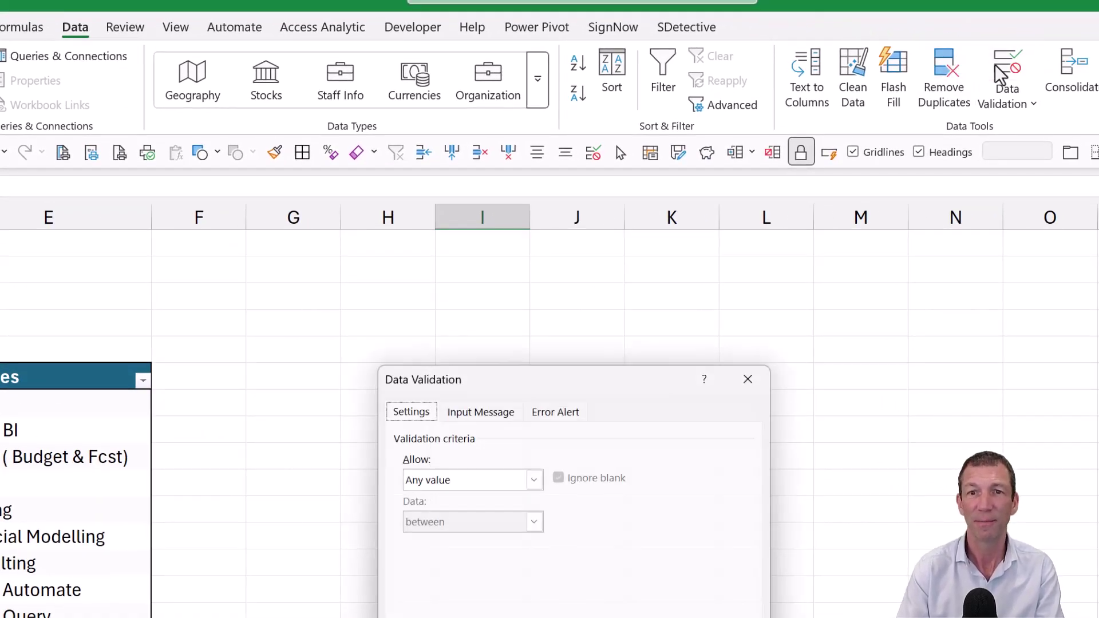
left_click(438, 481)
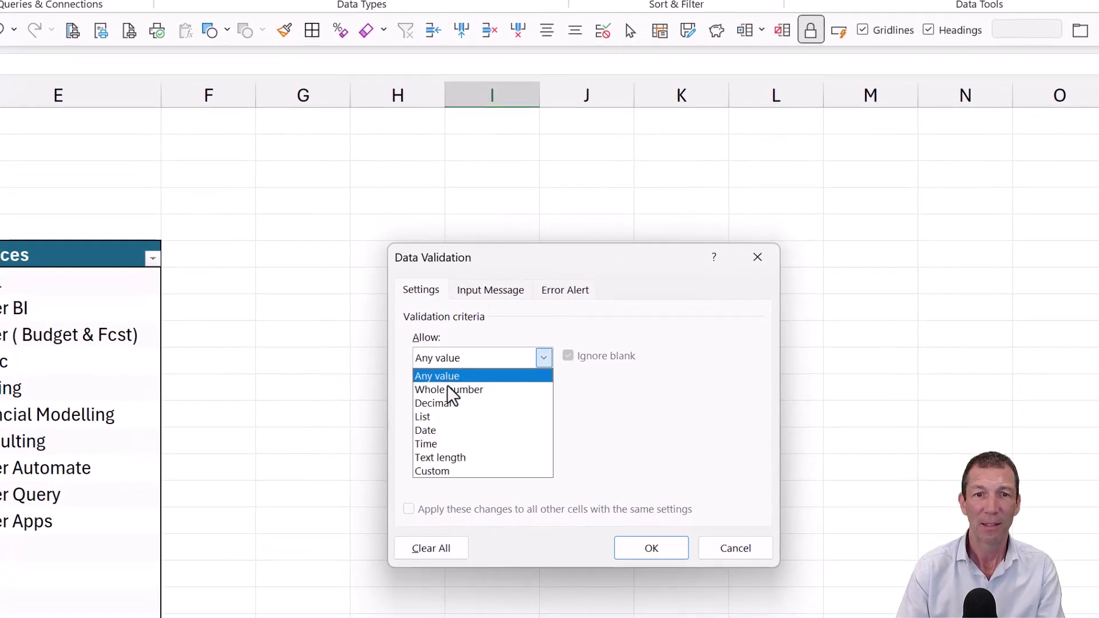
left_click(449, 418)
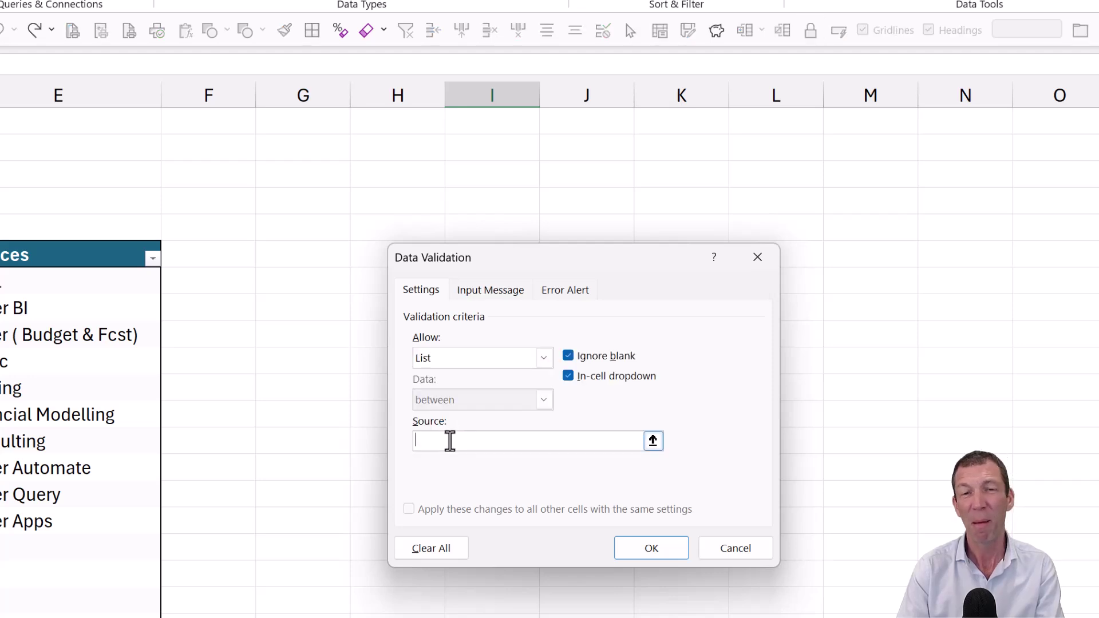
key("F3")
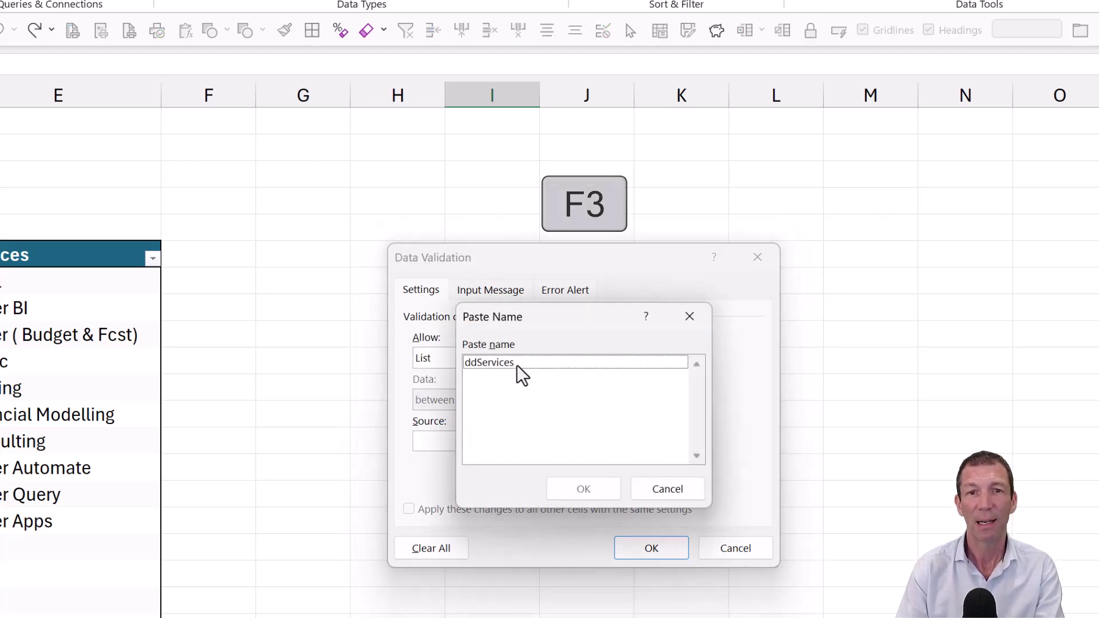
double_click(517, 366)
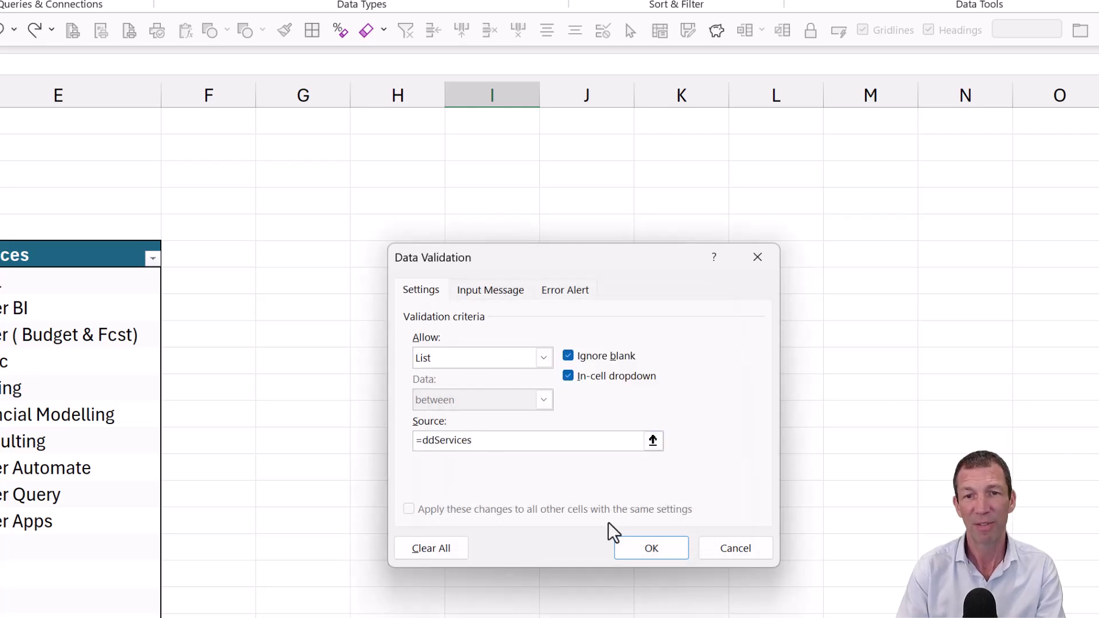
left_click(645, 557)
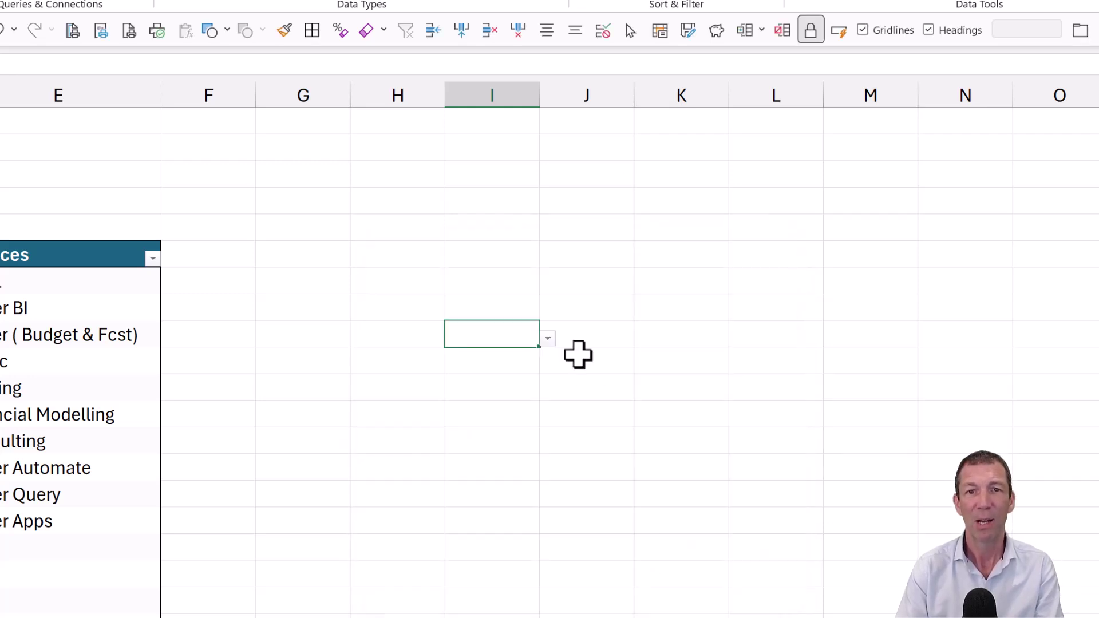
left_click(549, 339)
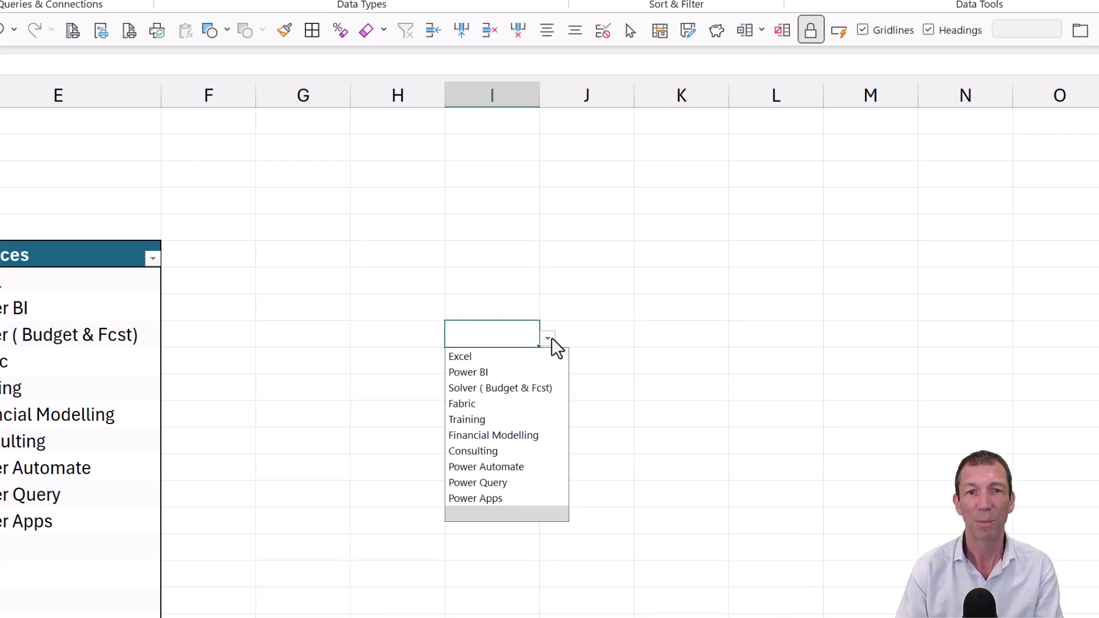
left_click(549, 339)
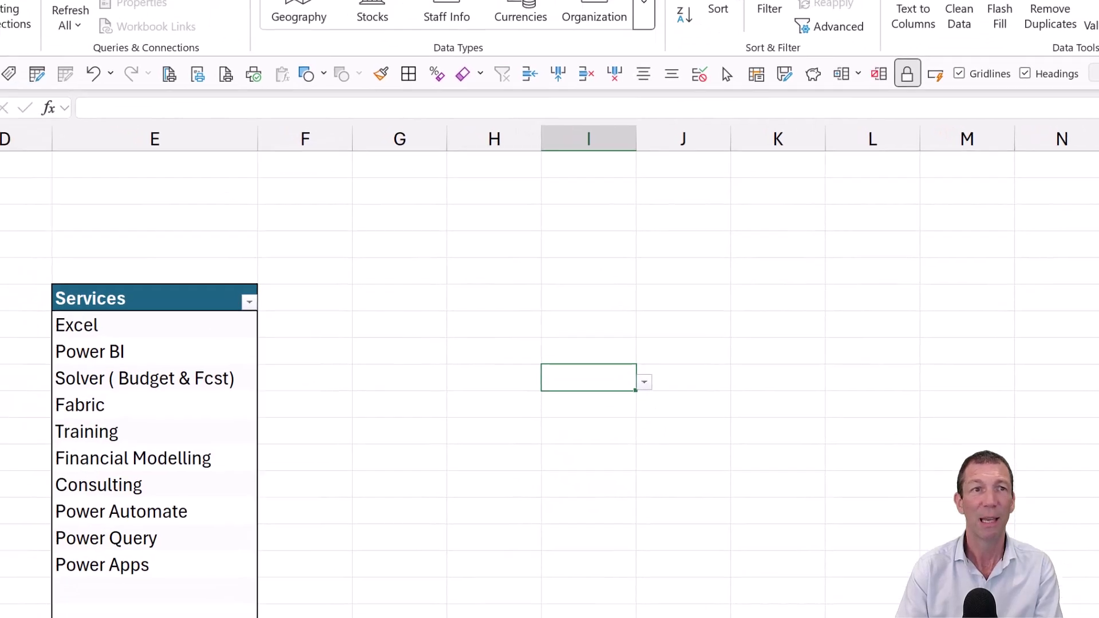
- Style I10 with the grey DropDown cell style, then enter off-list value asdasdasda
left_click(61, 27)
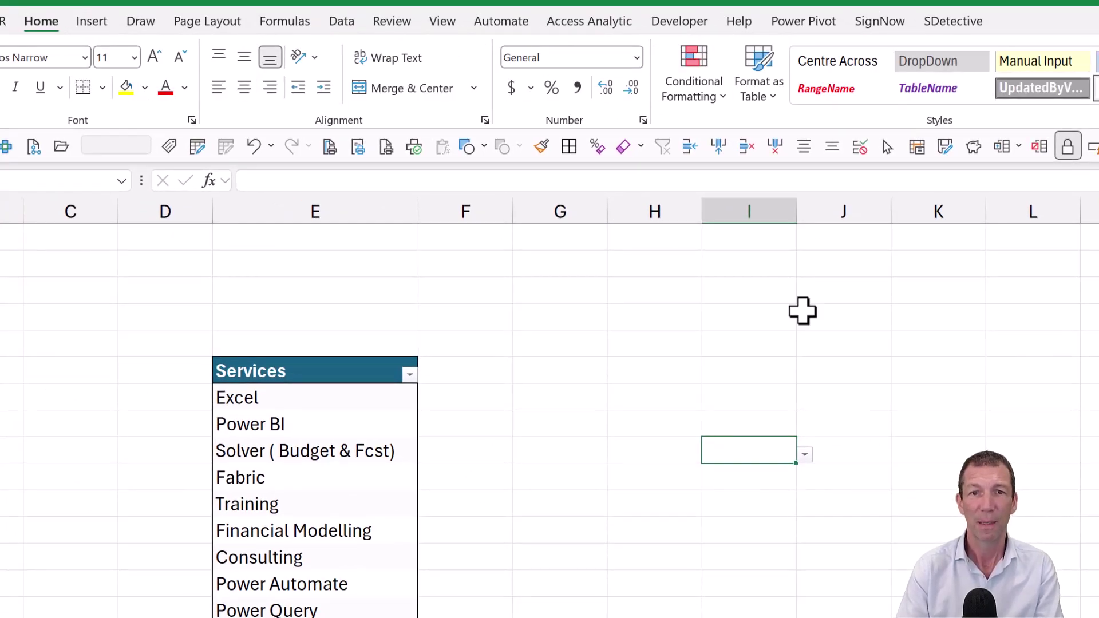
left_click(944, 64)
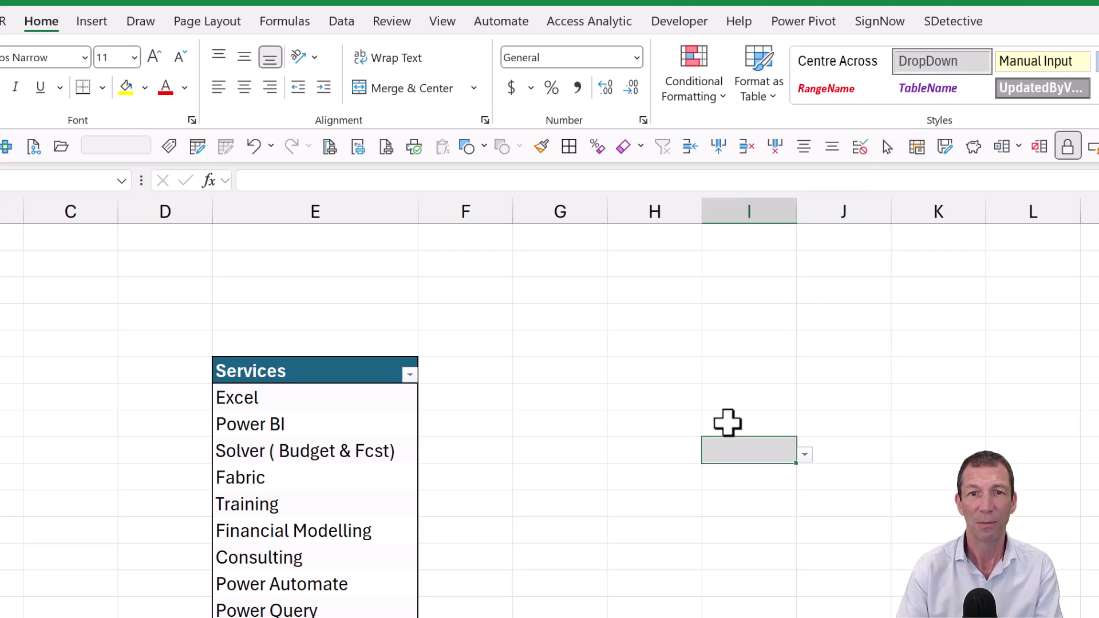
left_click(804, 455)
left_click(804, 456)
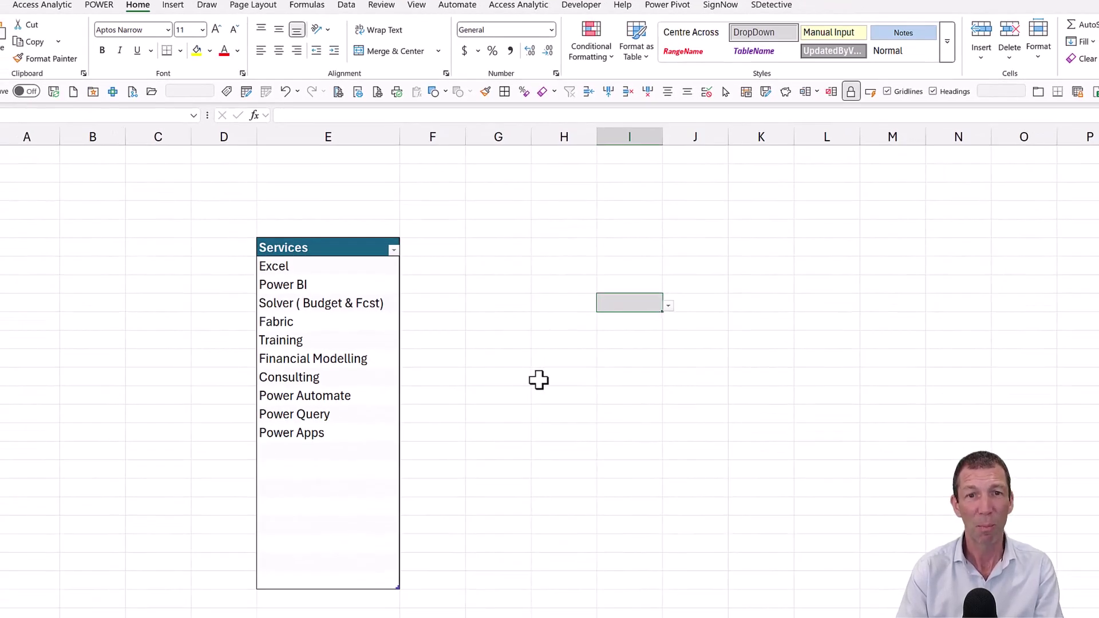
type("asdasdasda")
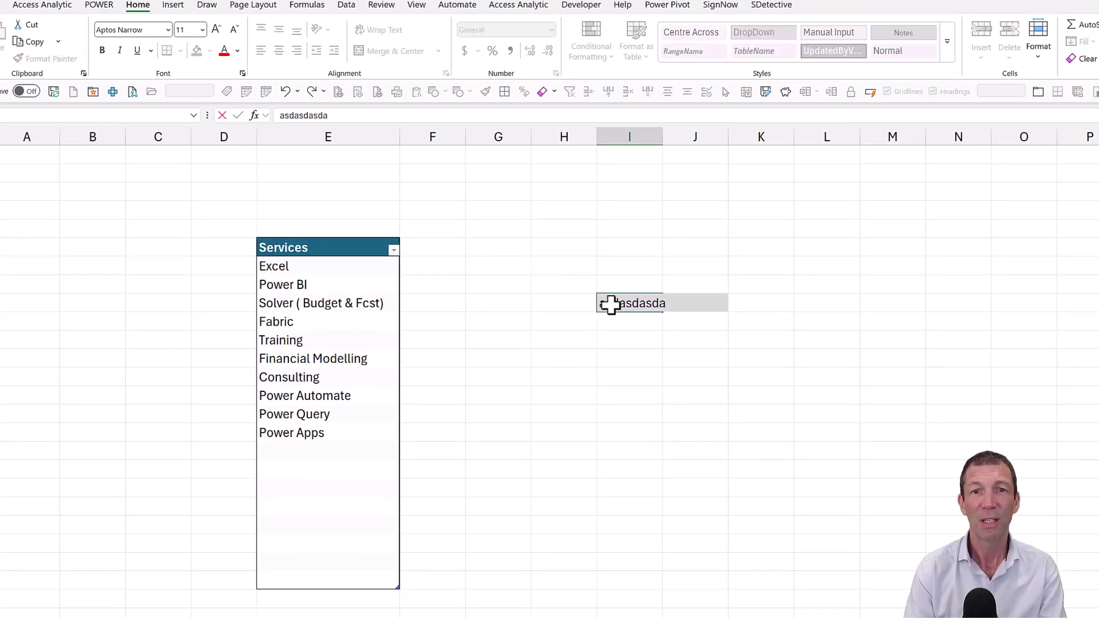
key("Return")
left_click(610, 304)
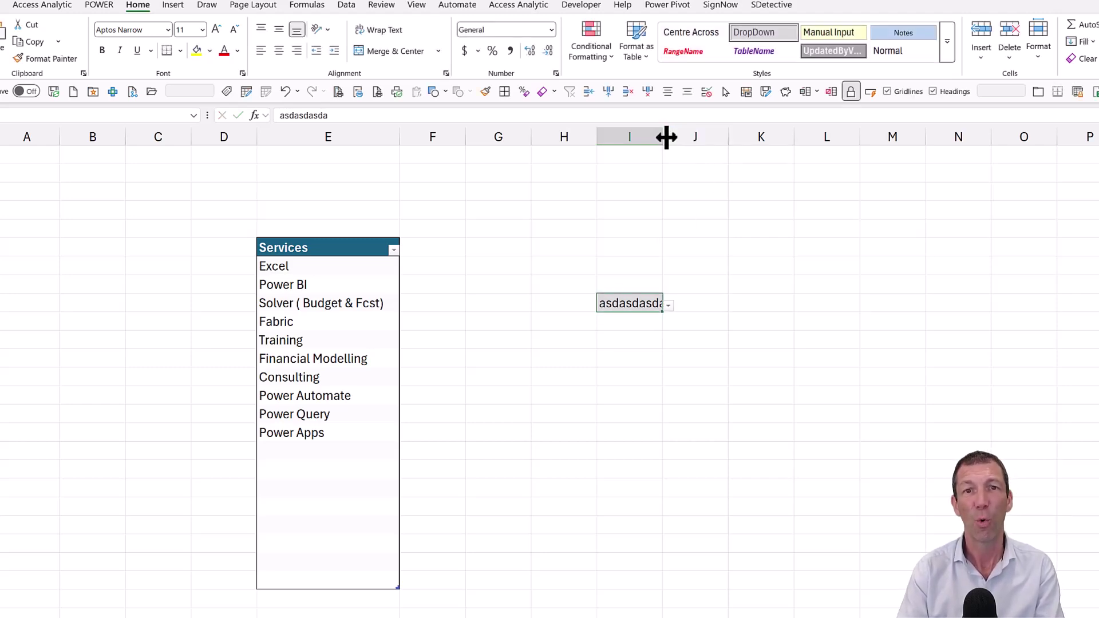
- Widen column I, shrink the Services table, and test the rejected entry adasdd
left_click_drag(662, 137, 690, 154)
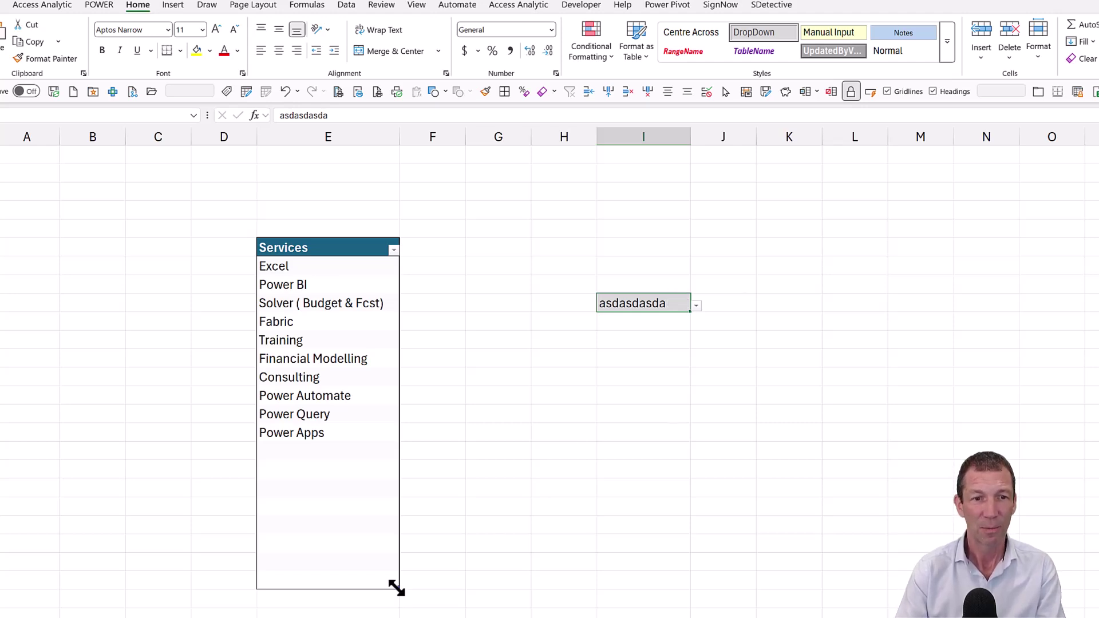
left_click_drag(394, 586, 409, 447)
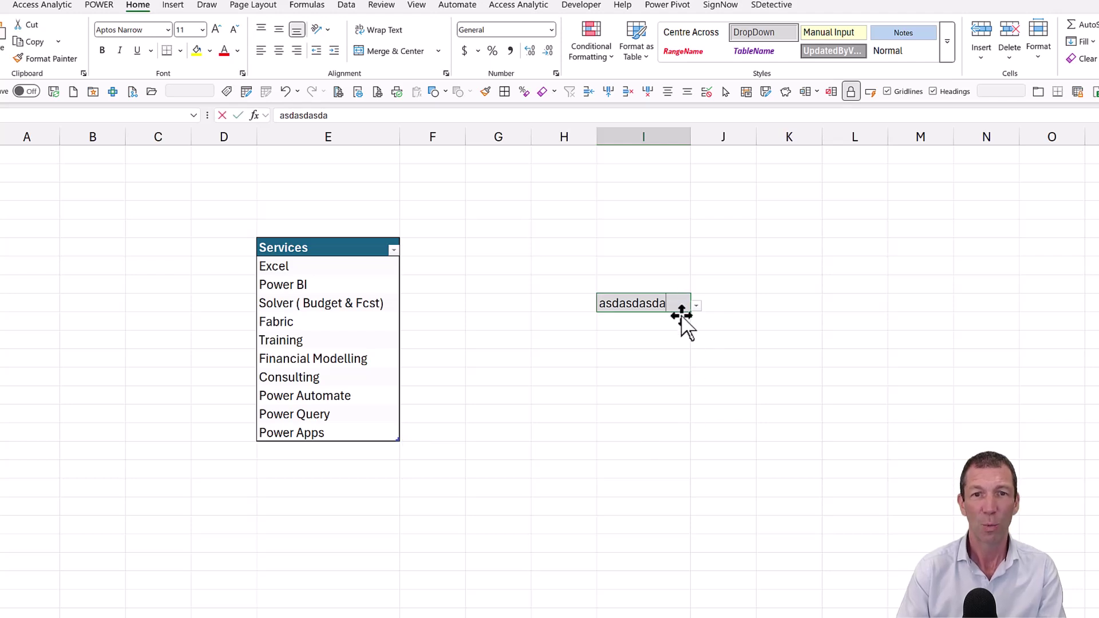
type("adasdd")
key("Return")
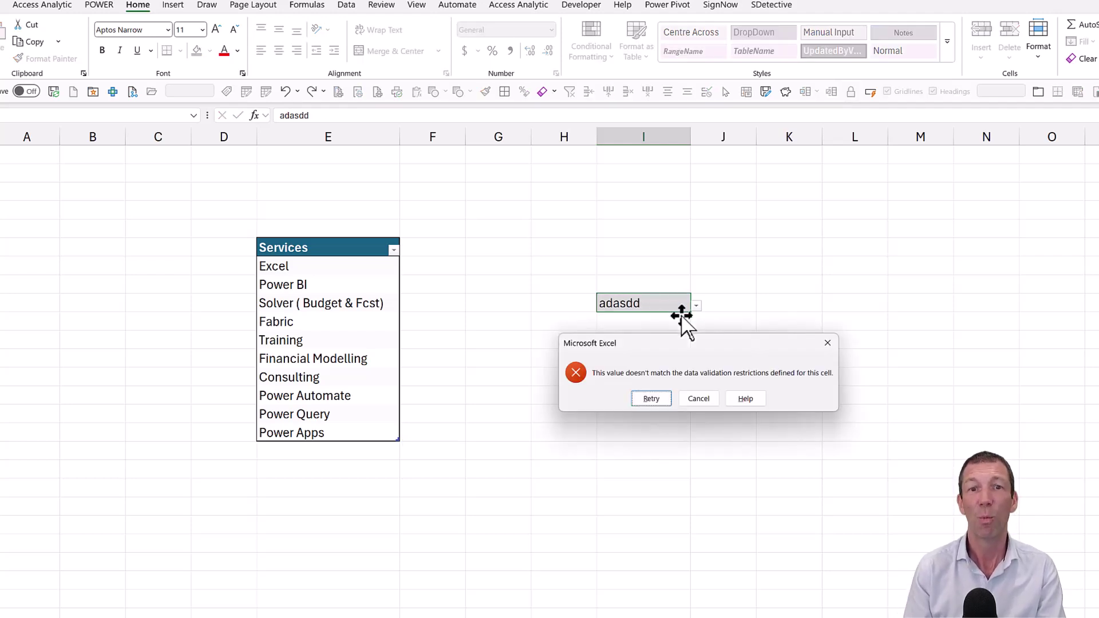
key("Escape")
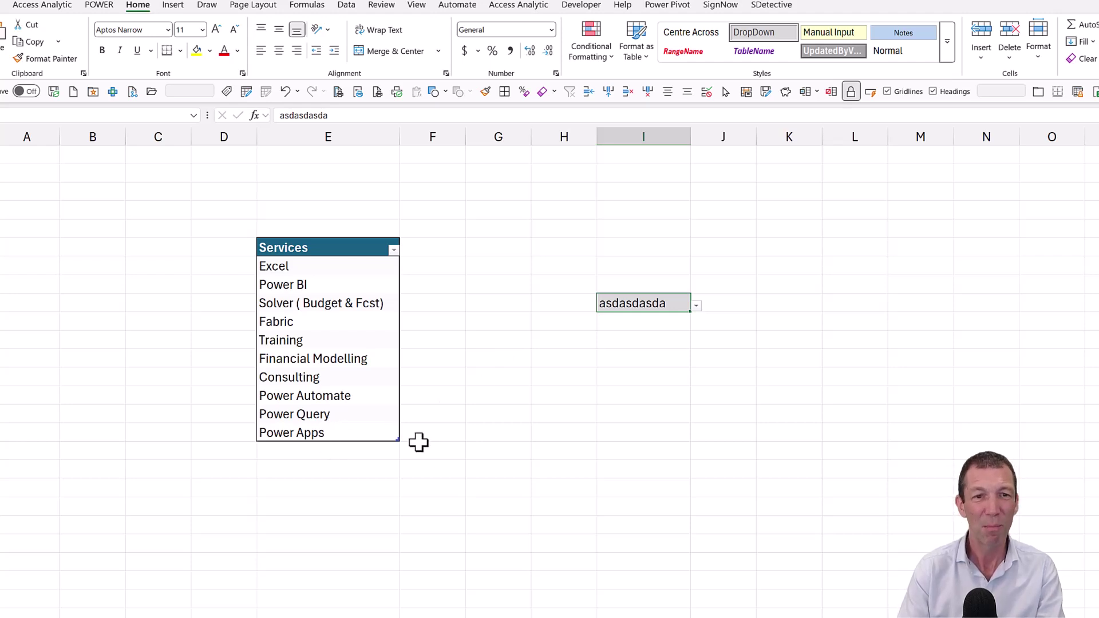
- Extend the Services table to one blank row below Power Apps
left_click_drag(398, 438, 397, 458)
left_click(359, 439)
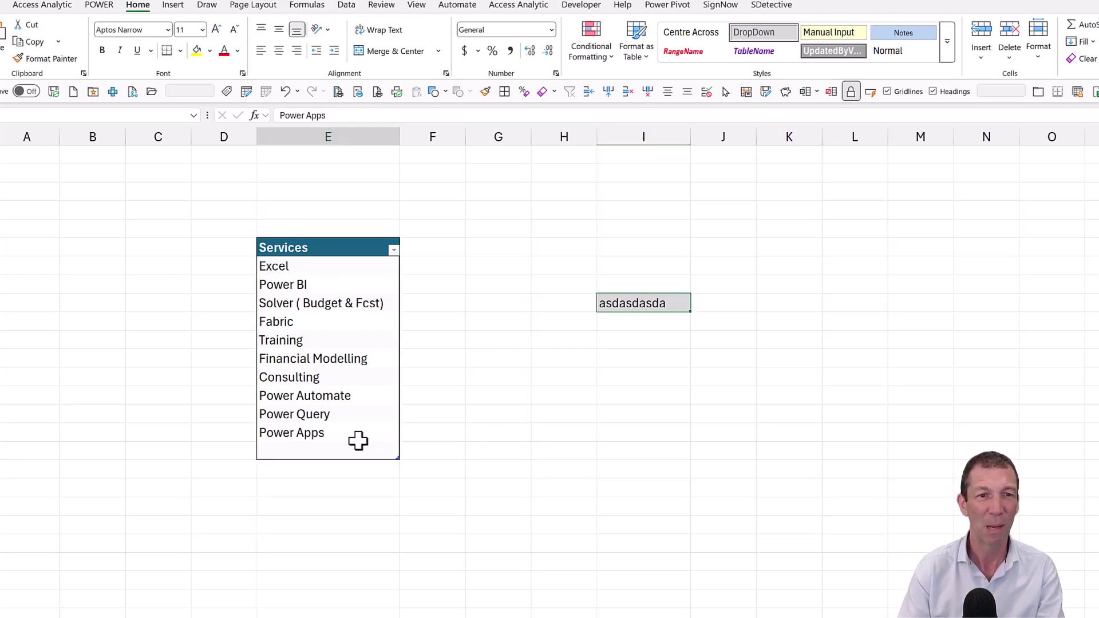
key("Delete")
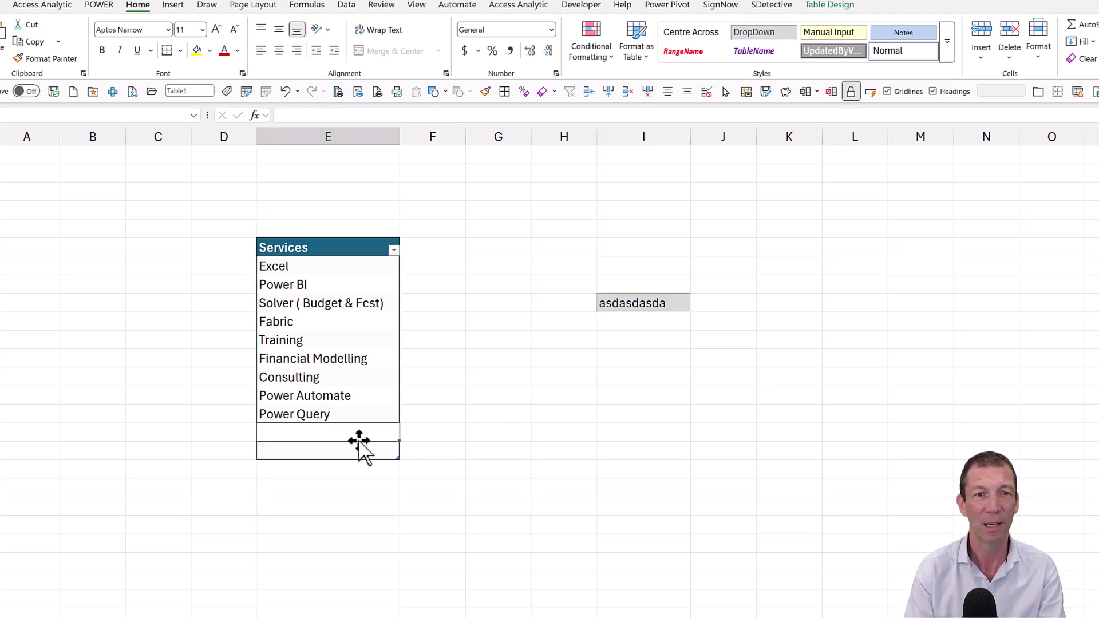
key("ctrl+z")
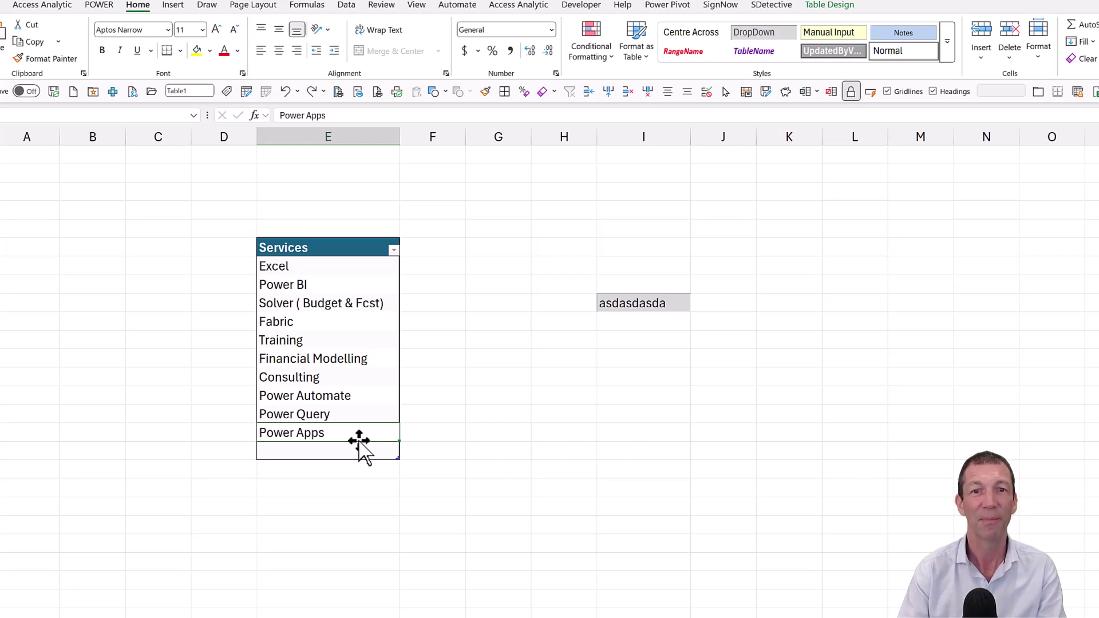
left_click(644, 297)
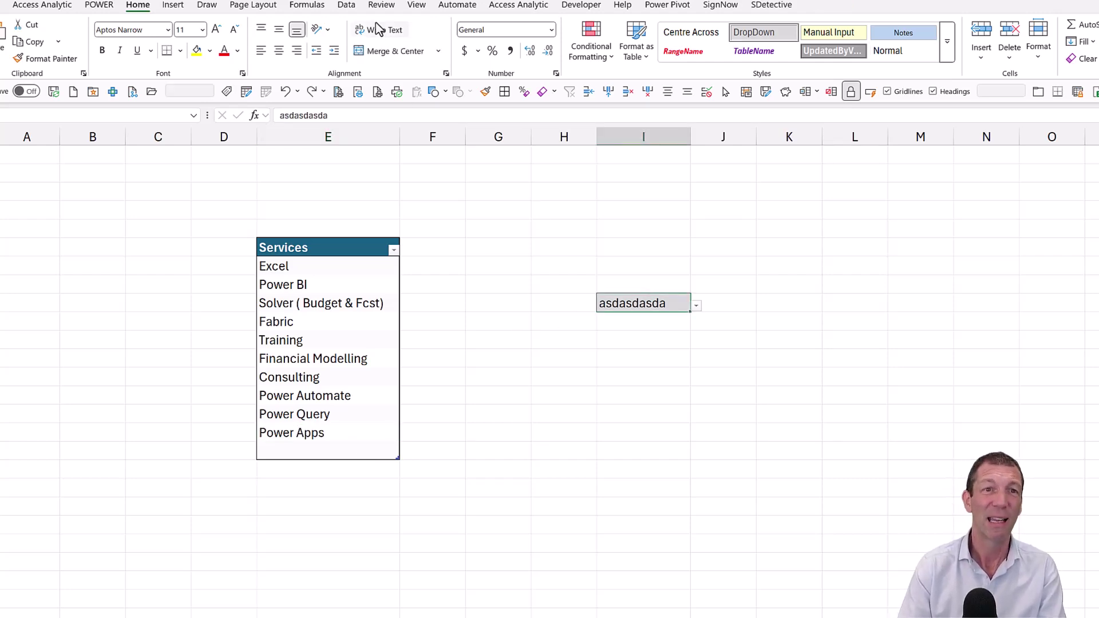
- Untick Ignore blank in the dropdown's validation and confirm asdasd is rejected
left_click(347, 6)
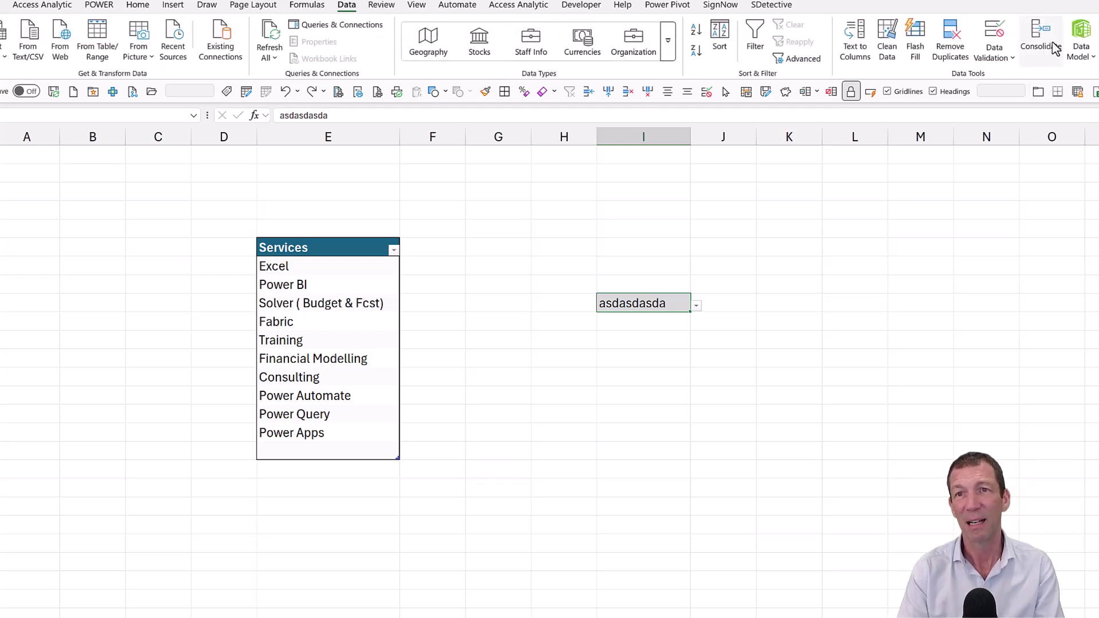
left_click(994, 35)
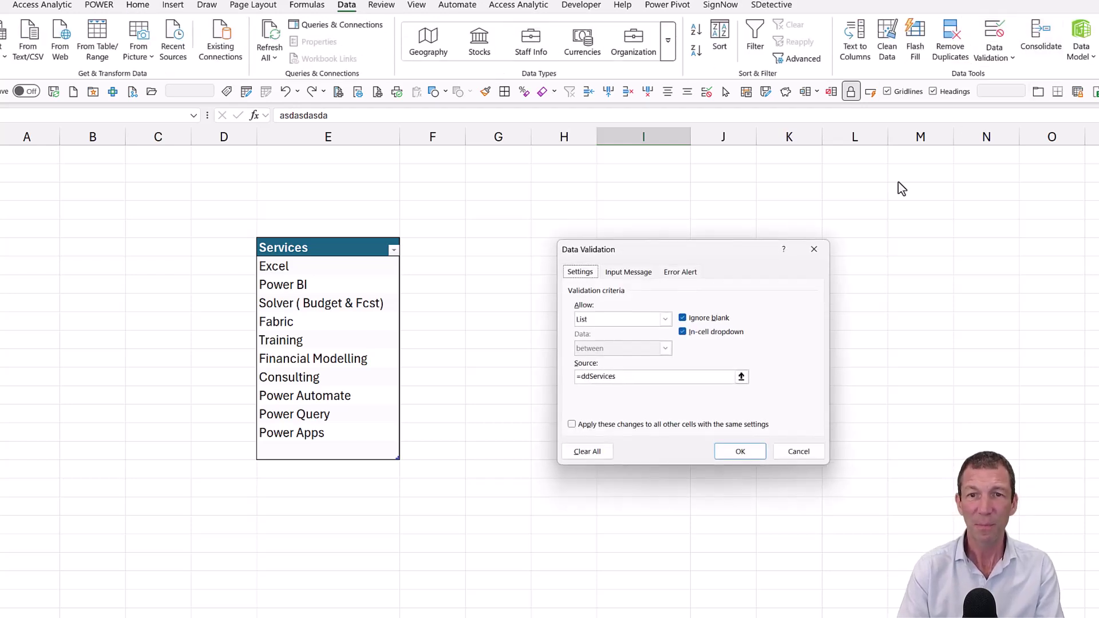
left_click(706, 318)
left_click(737, 452)
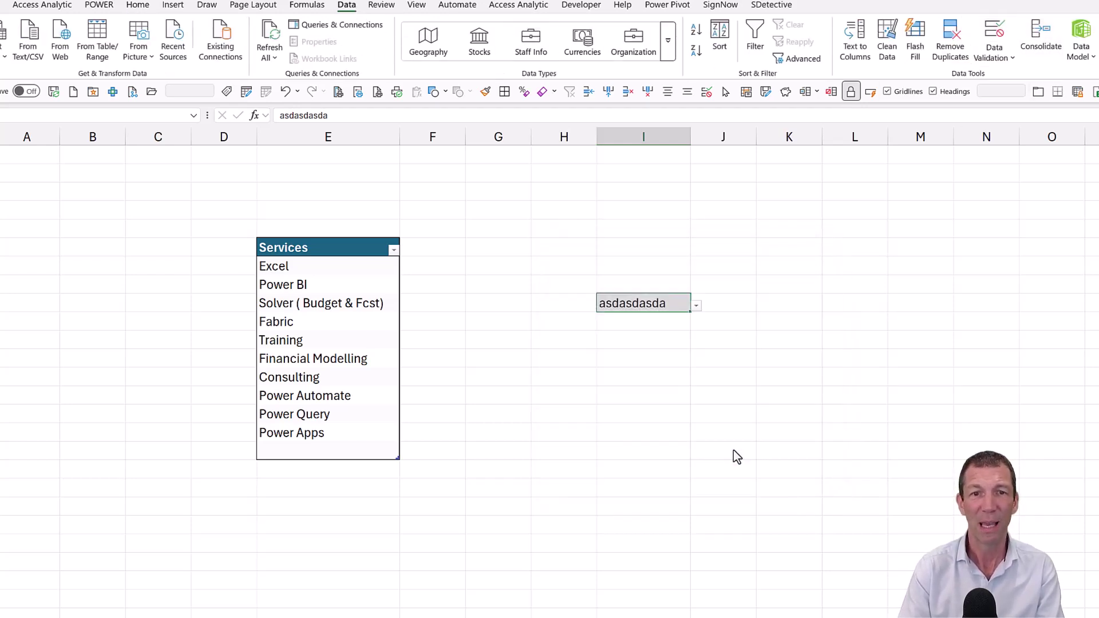
type("asdasd")
key("Return")
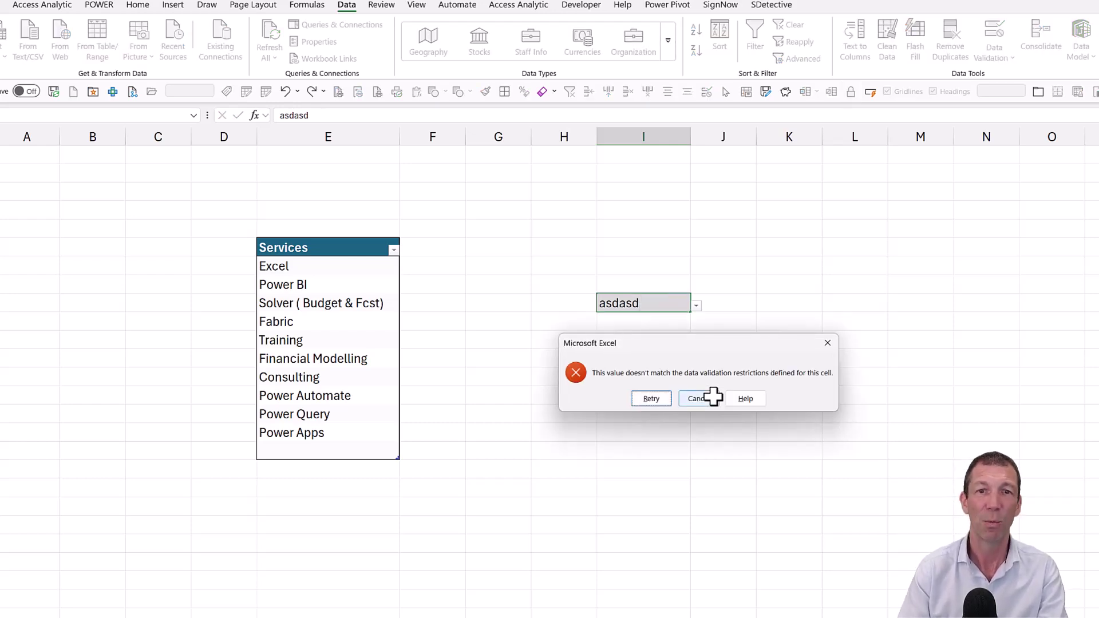
left_click(713, 396)
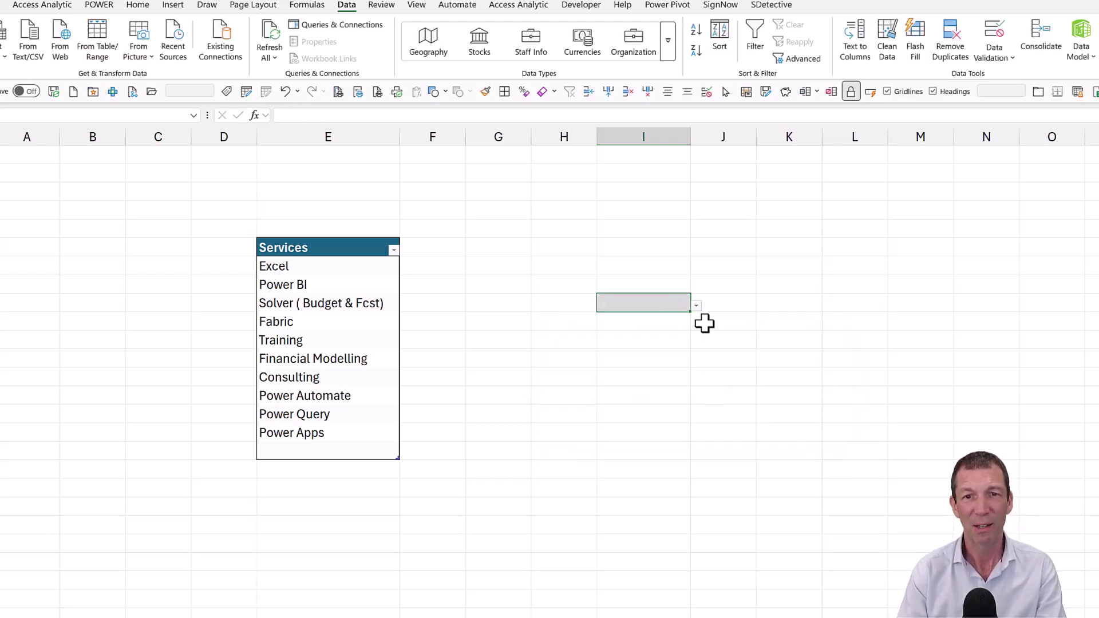
left_click(697, 300)
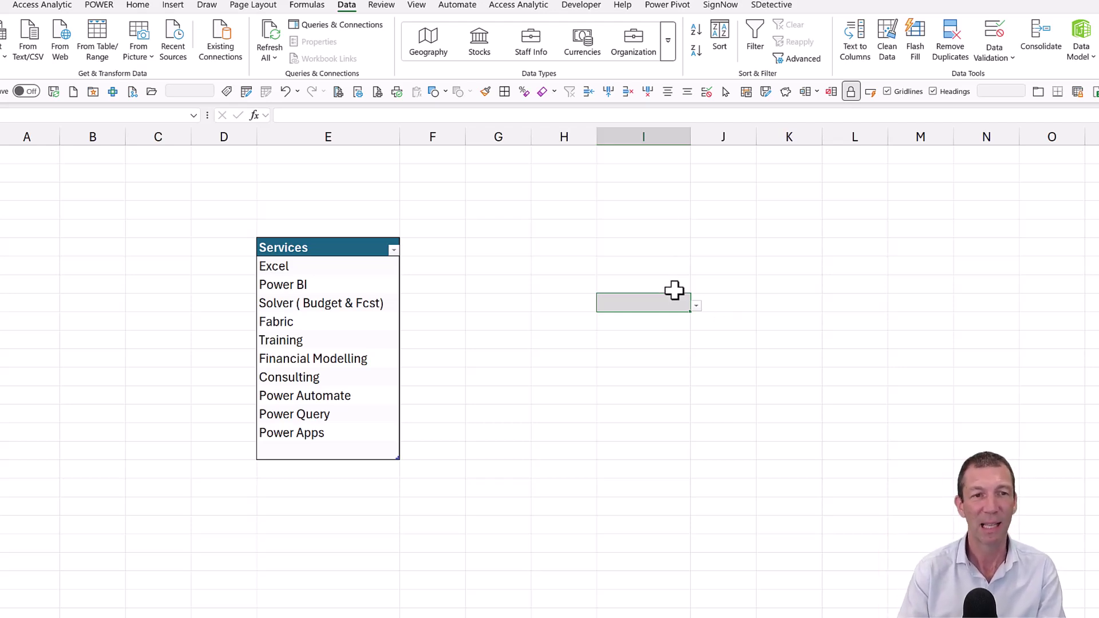
- Insert a blank Sheet9 with Shift+F11 and Ctrl-drag its tab to copy it
left_click(591, 486)
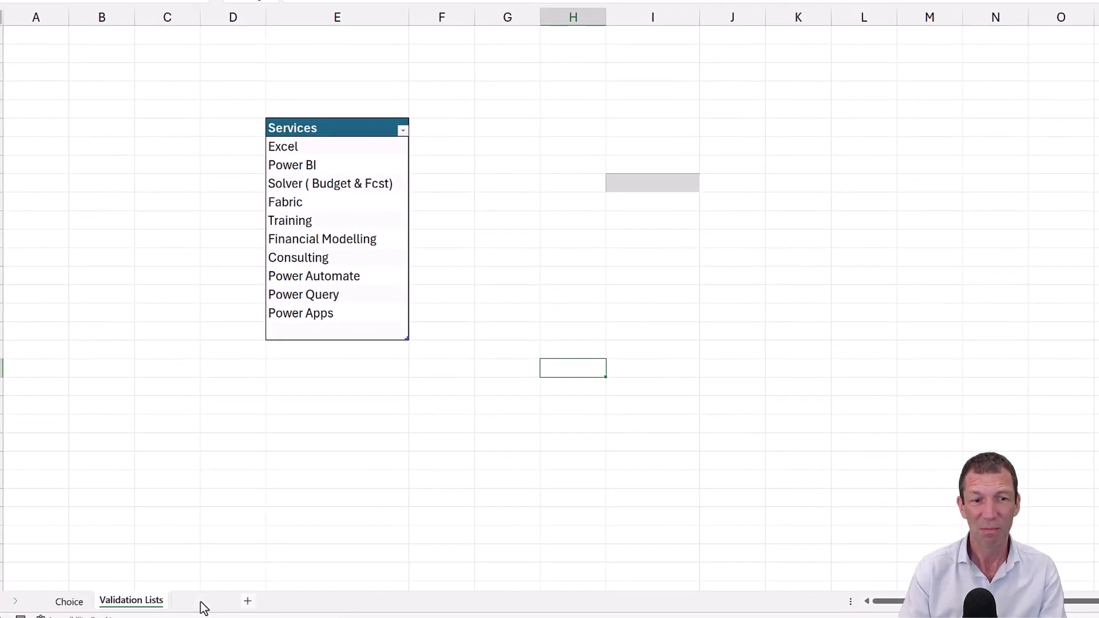
key("shift+F11")
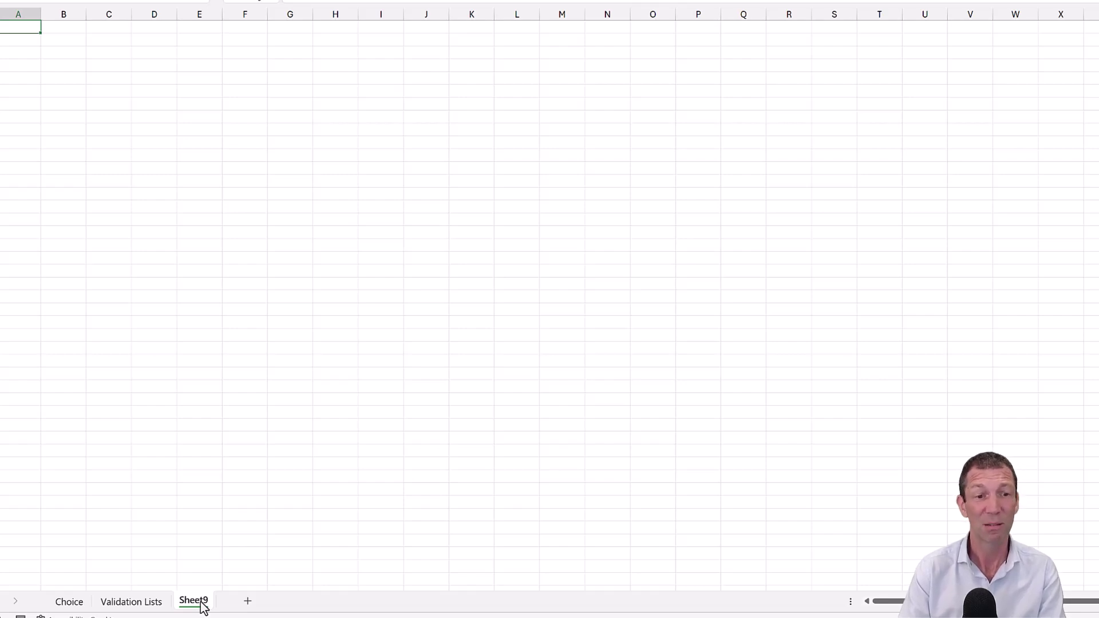
left_click_drag(203, 608, 303, 605)
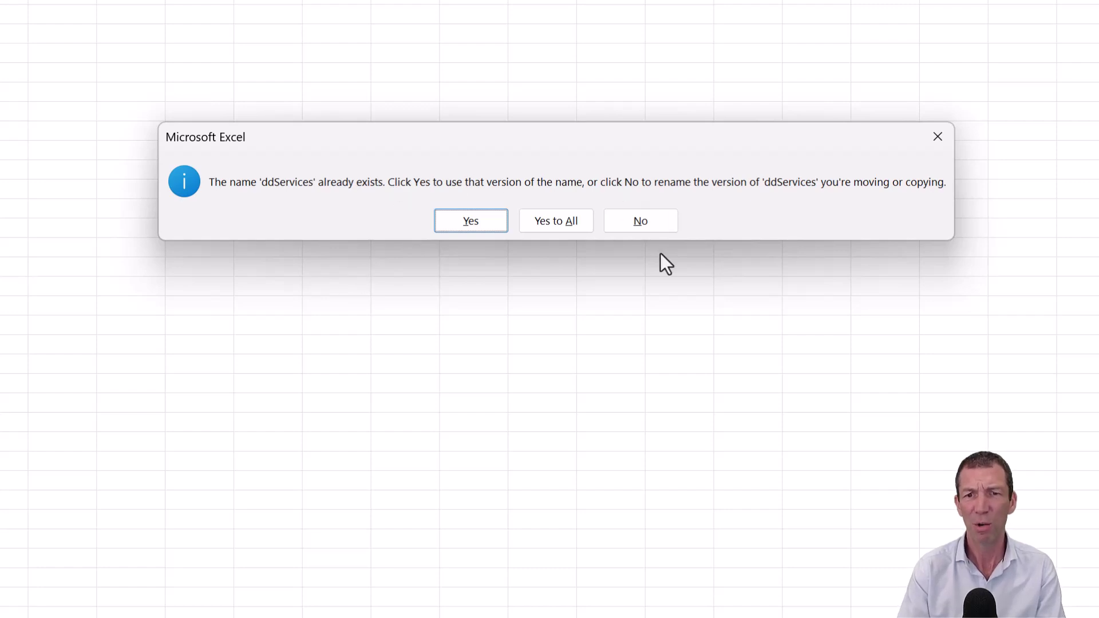
- Dismiss the ddServices name-conflict prompts without renaming the name
left_click(670, 228)
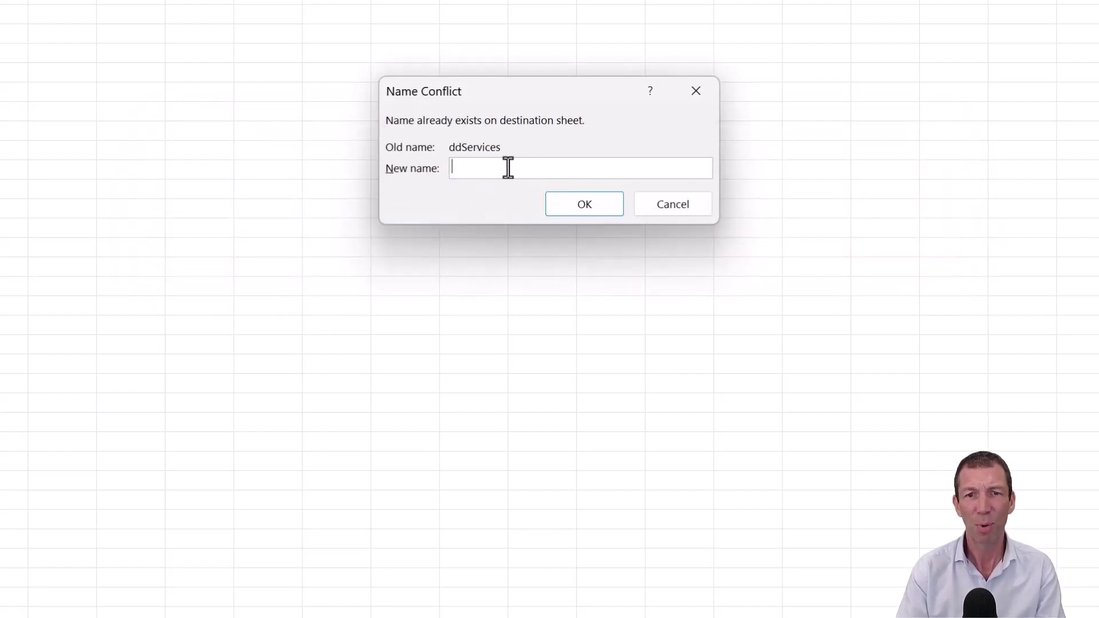
left_click(657, 203)
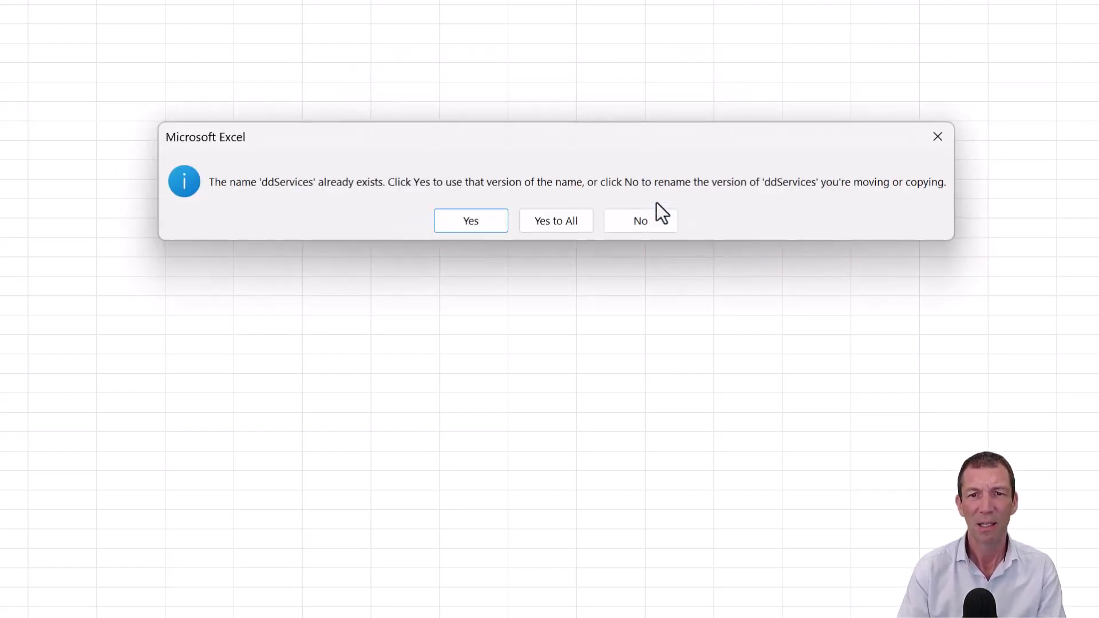
left_click(937, 135)
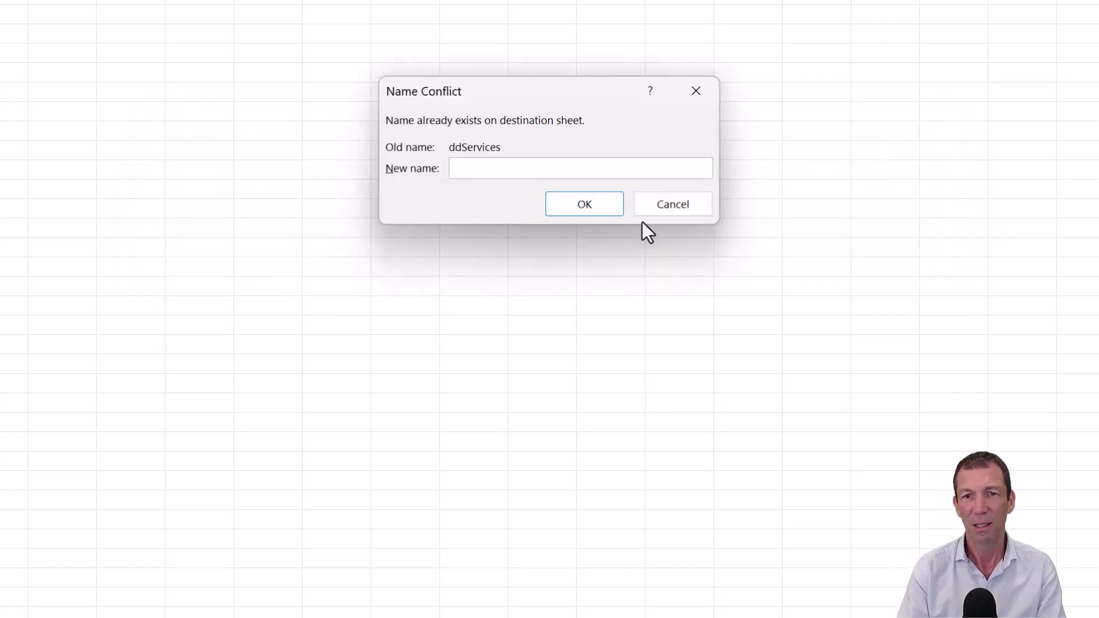
left_click(673, 202)
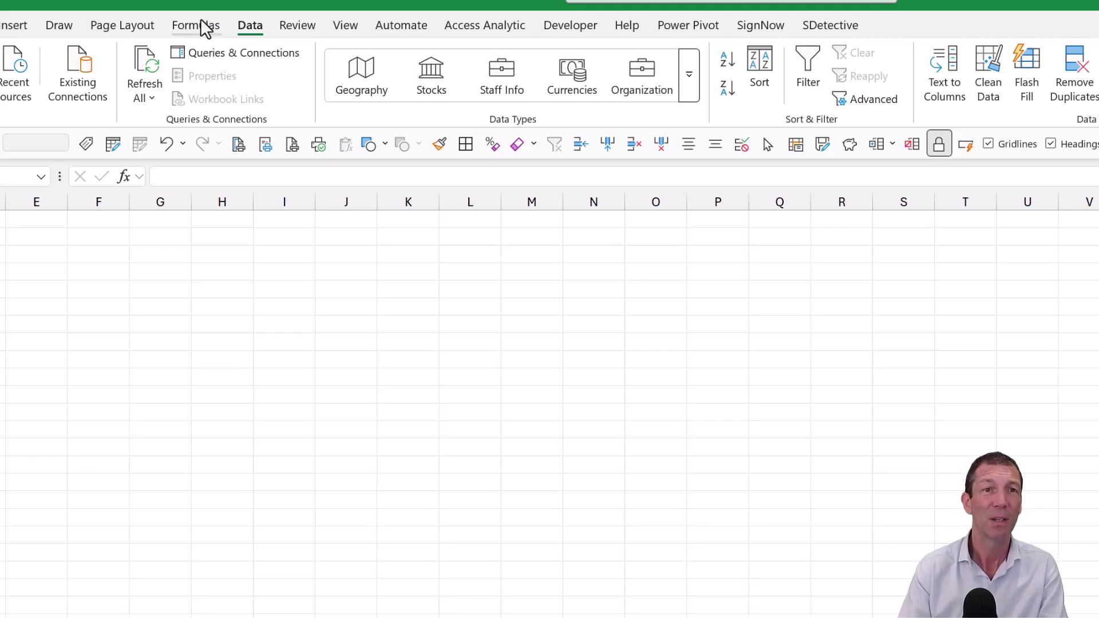
- In Name Manager, delete the ddServices name scoped to Sheet9 (2)
left_click(207, 27)
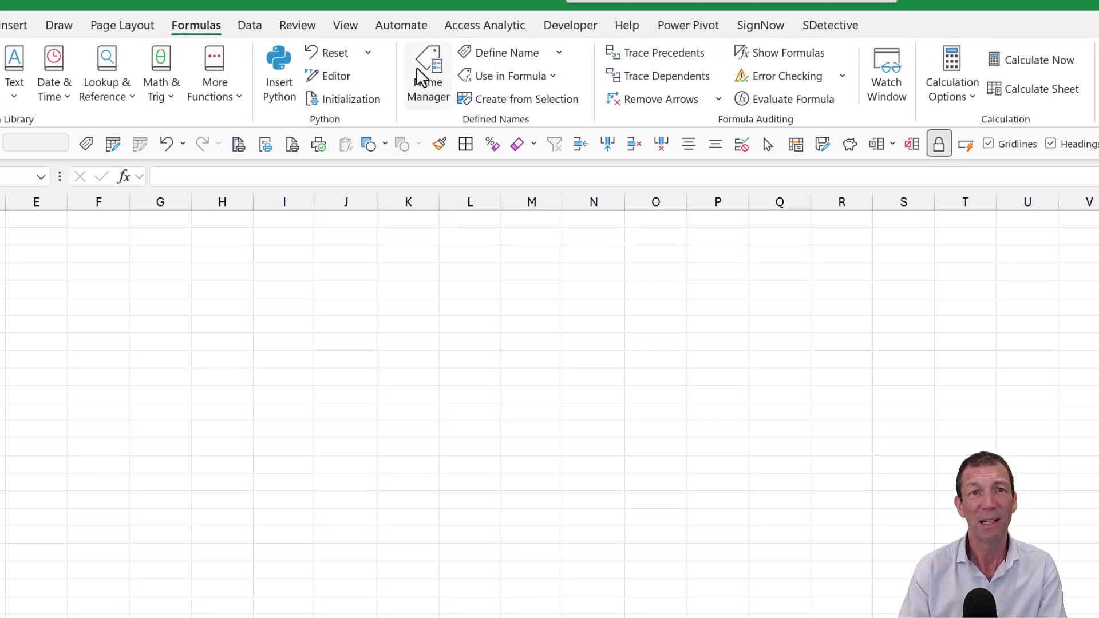
left_click(416, 88)
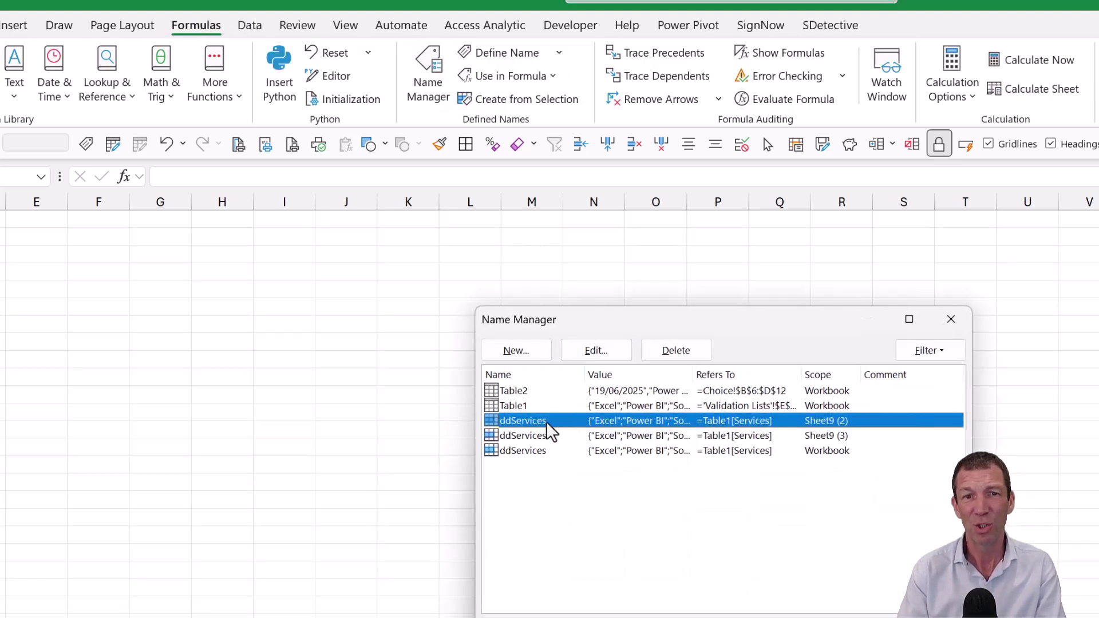
left_click(821, 438)
left_click(822, 423)
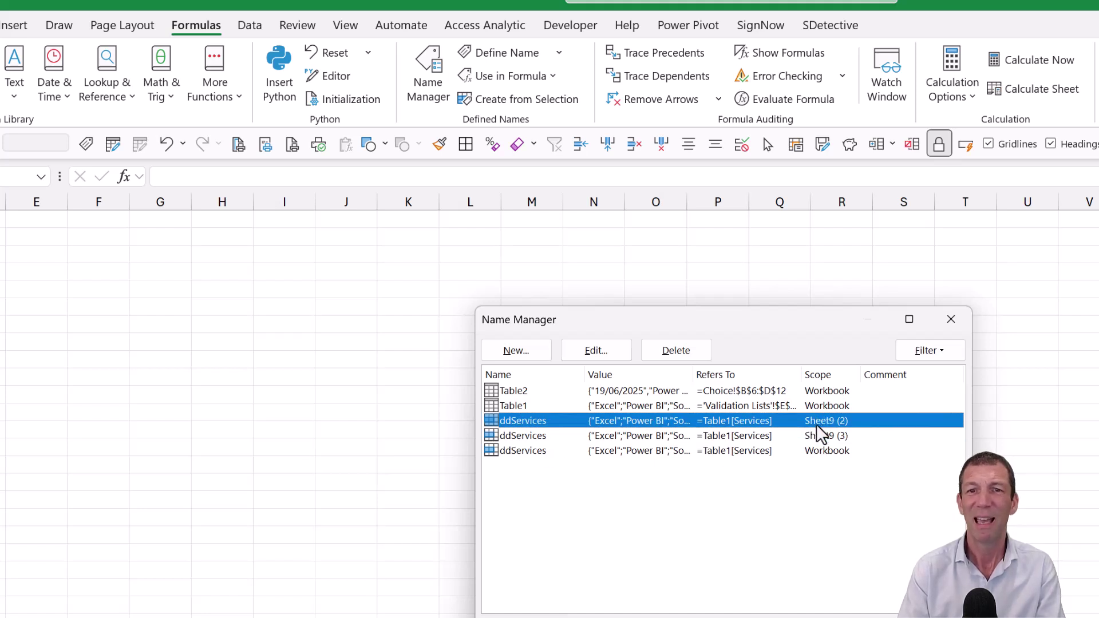
left_click(676, 358)
left_click(694, 563)
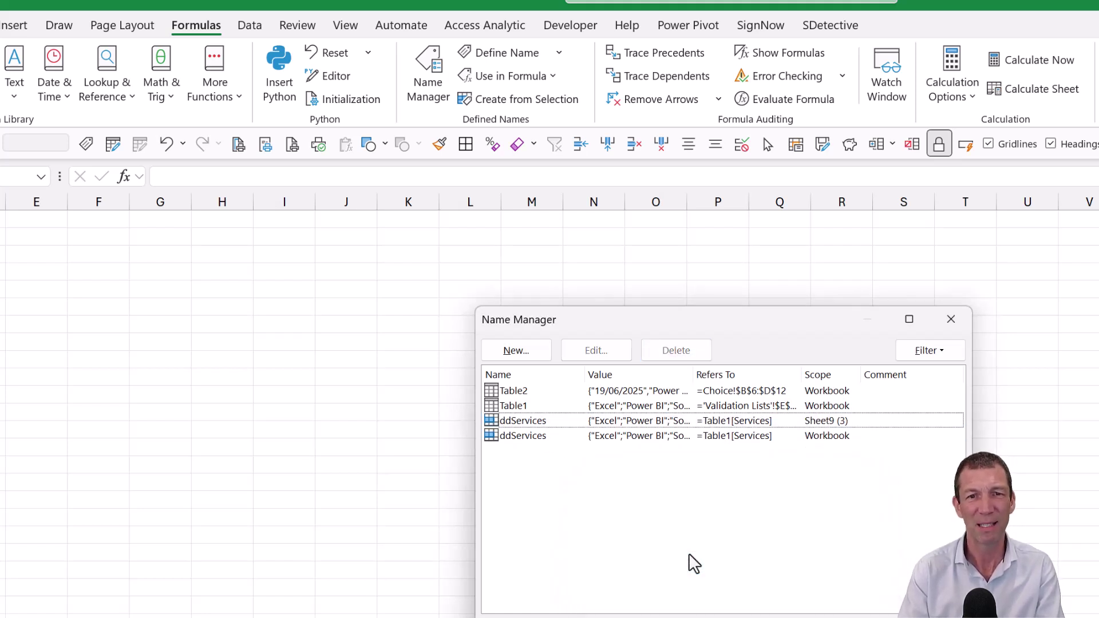
- Delete the Sheet9 (3)-scoped ddServices duplicate and close Name Manager
left_click(708, 421)
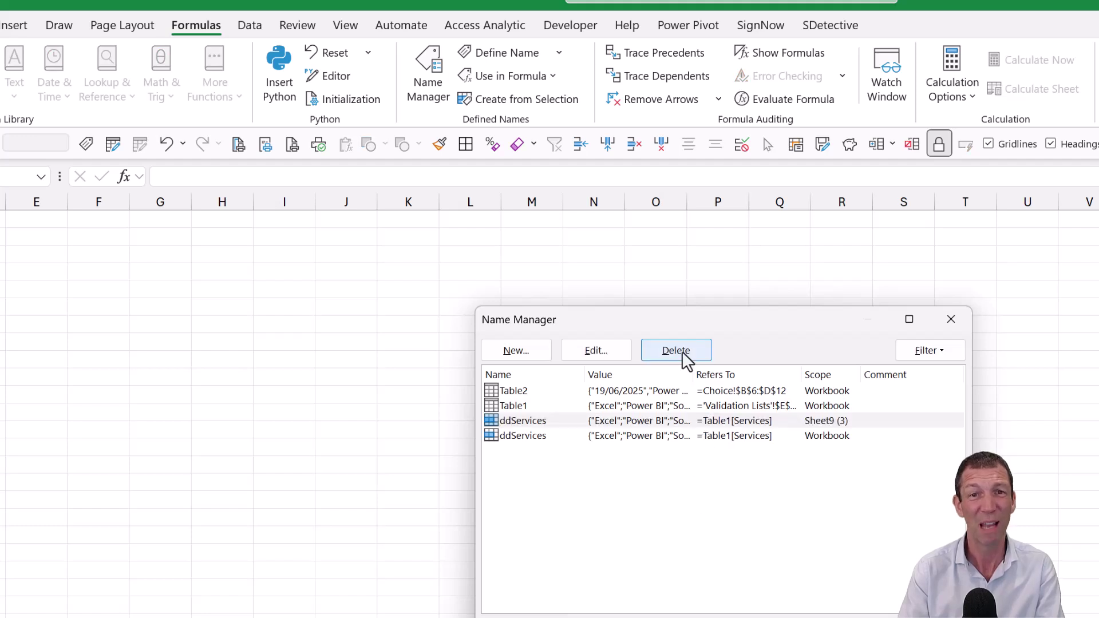
left_click(681, 355)
left_click(694, 562)
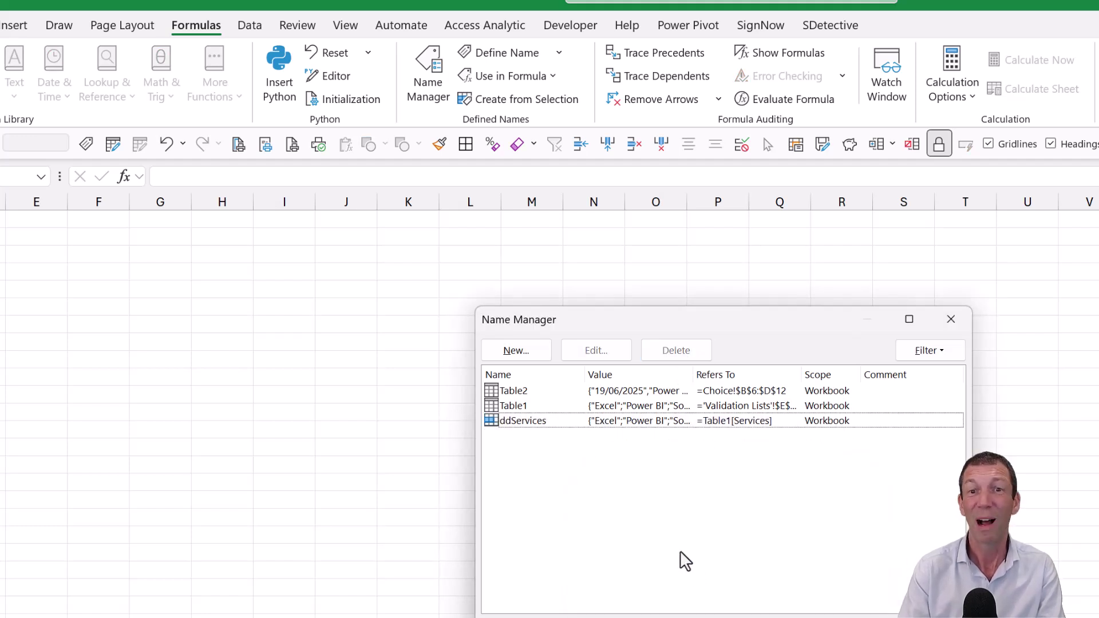
key("Escape")
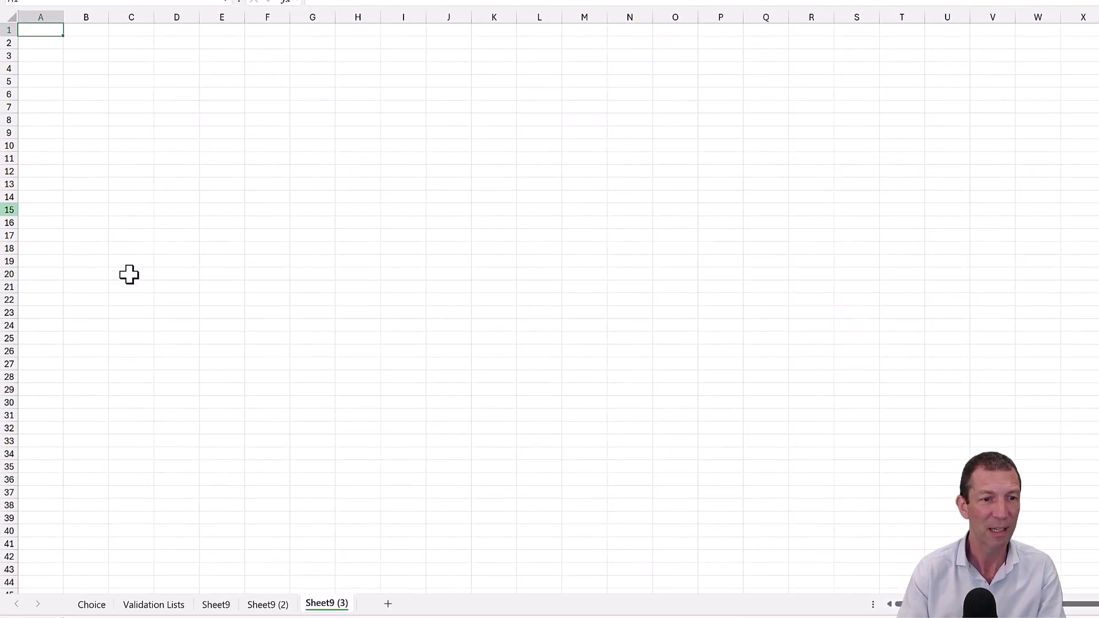
- On Validation Lists, check the Services table and the empty row below it
left_click(165, 608)
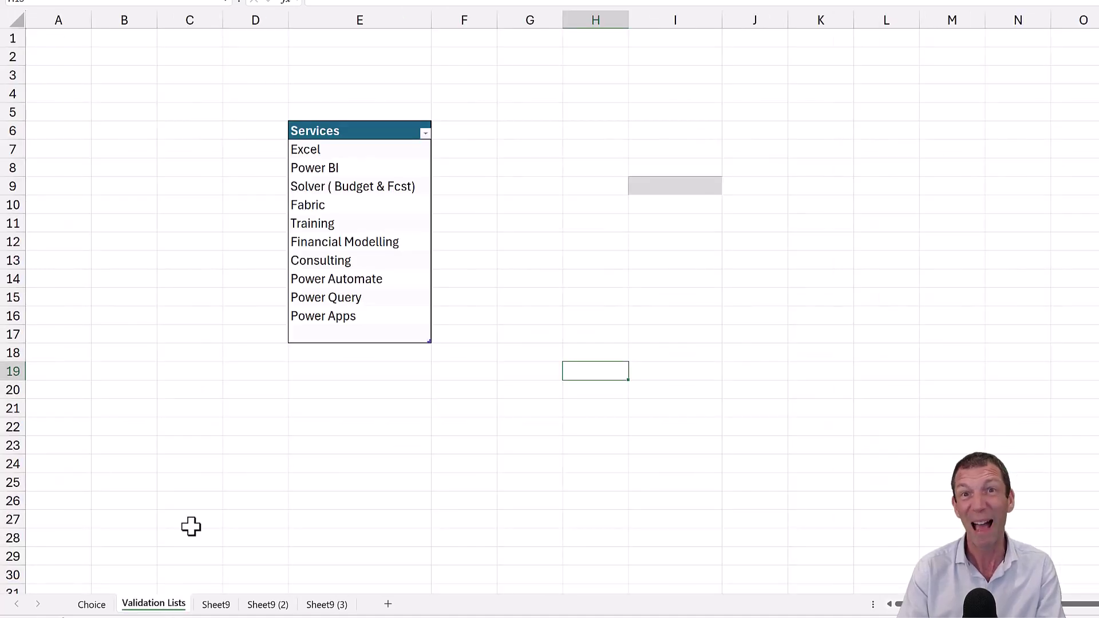
left_click(364, 337)
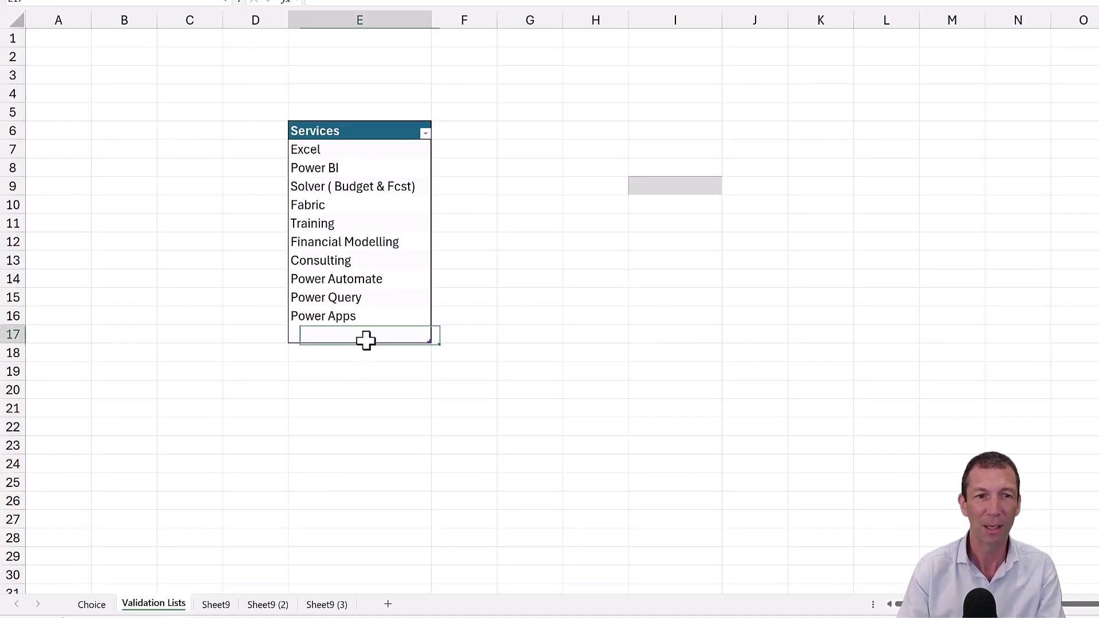
left_click(388, 165)
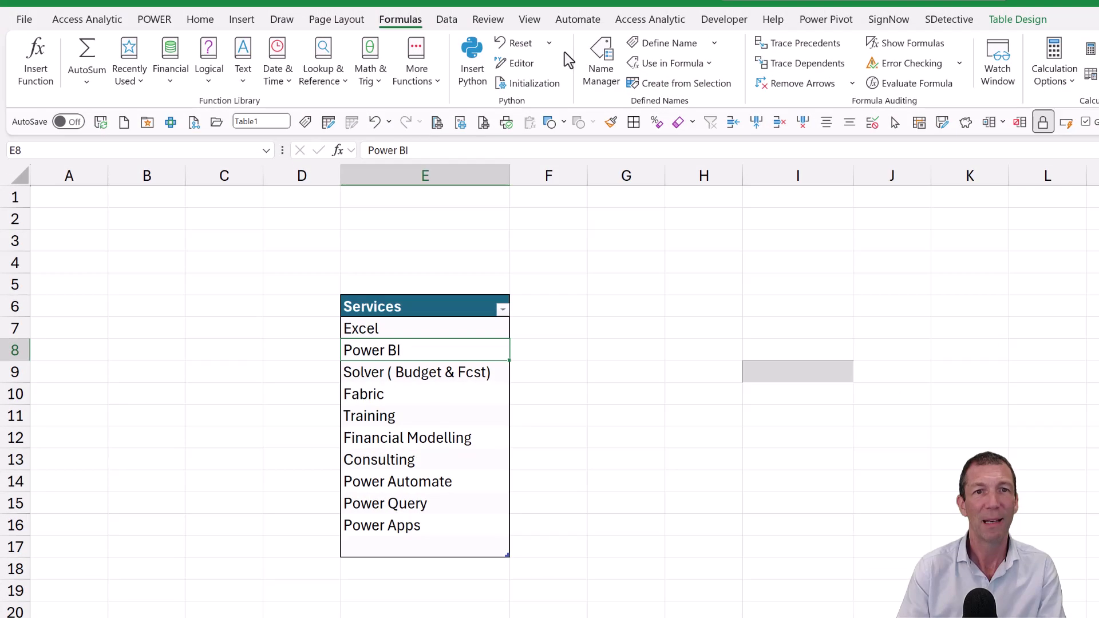
- Edit ddServices so it refers to 'Validation Lists'!$E$7:$E$17
left_click(601, 66)
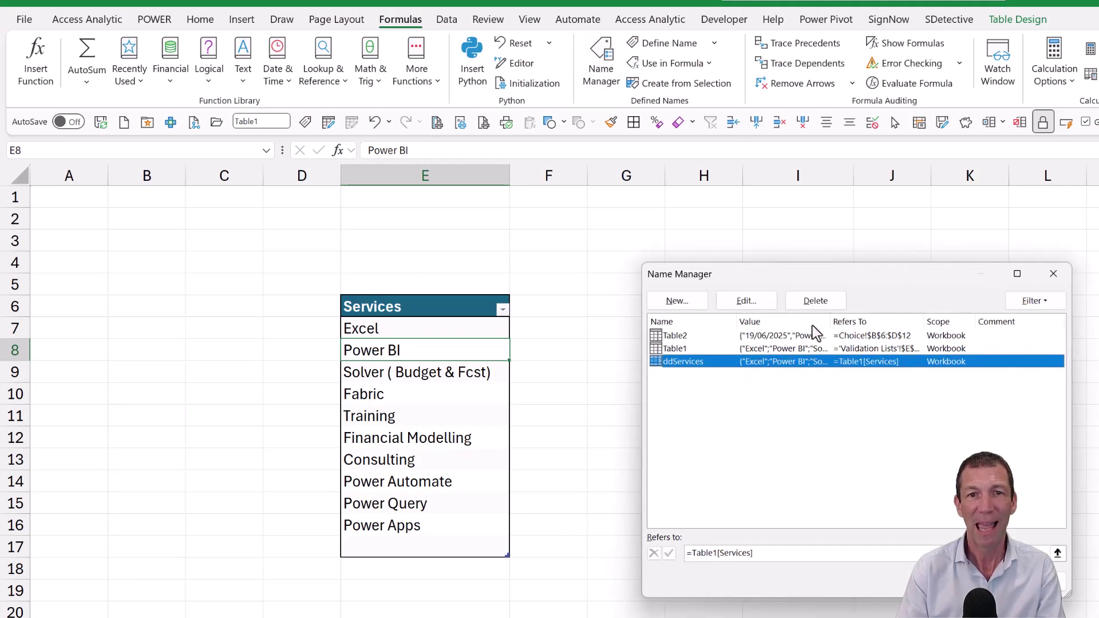
left_click(746, 300)
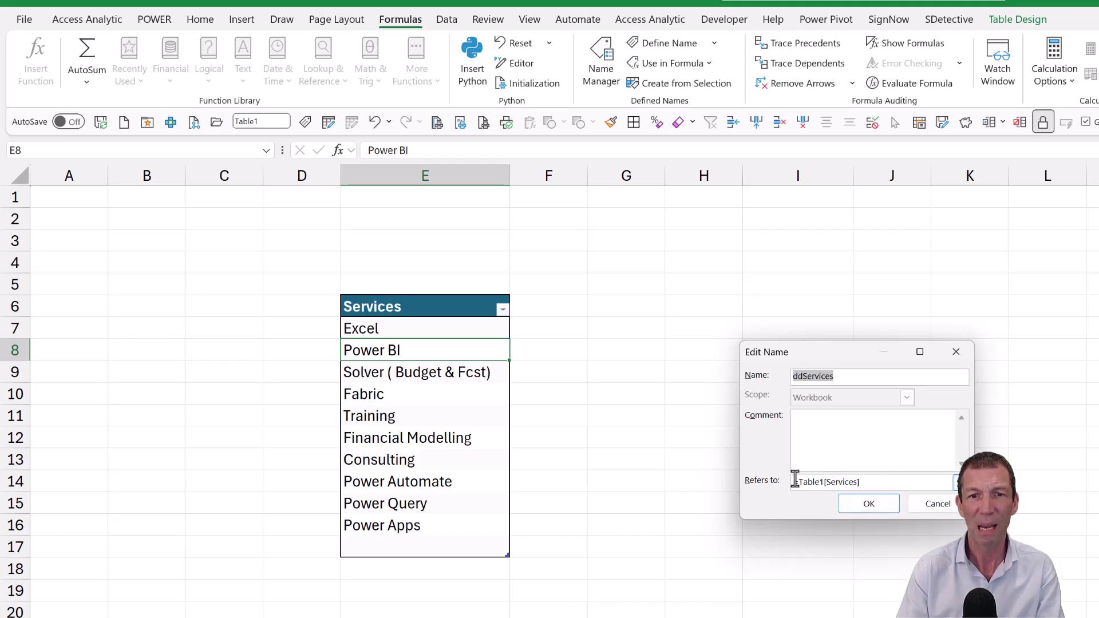
left_click_drag(795, 480, 903, 484)
key("BackSpace")
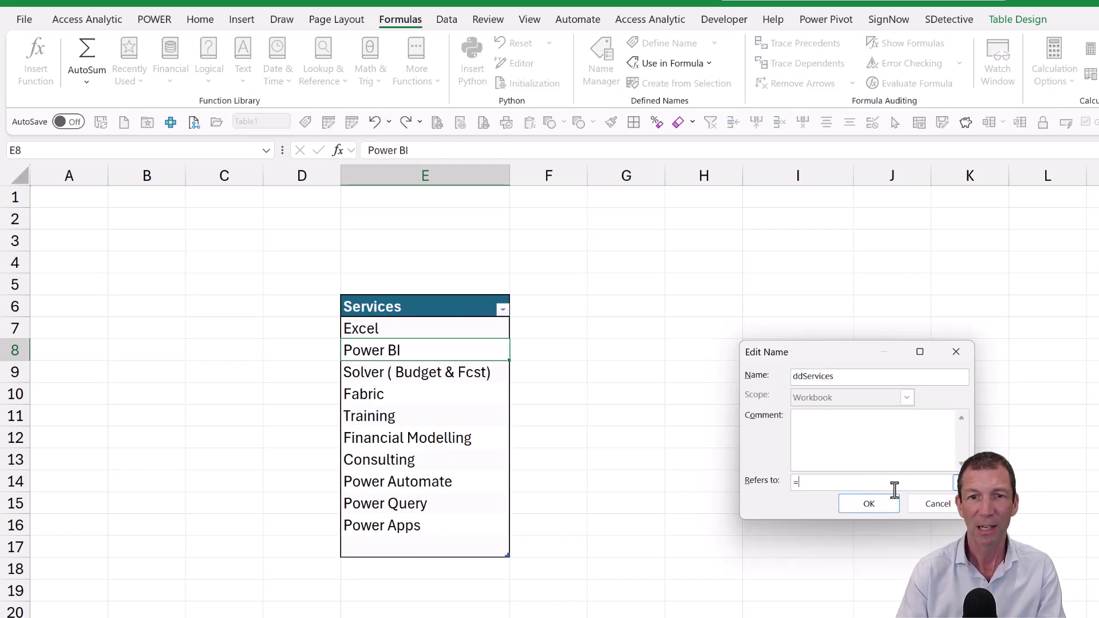
left_click_drag(451, 329, 438, 561)
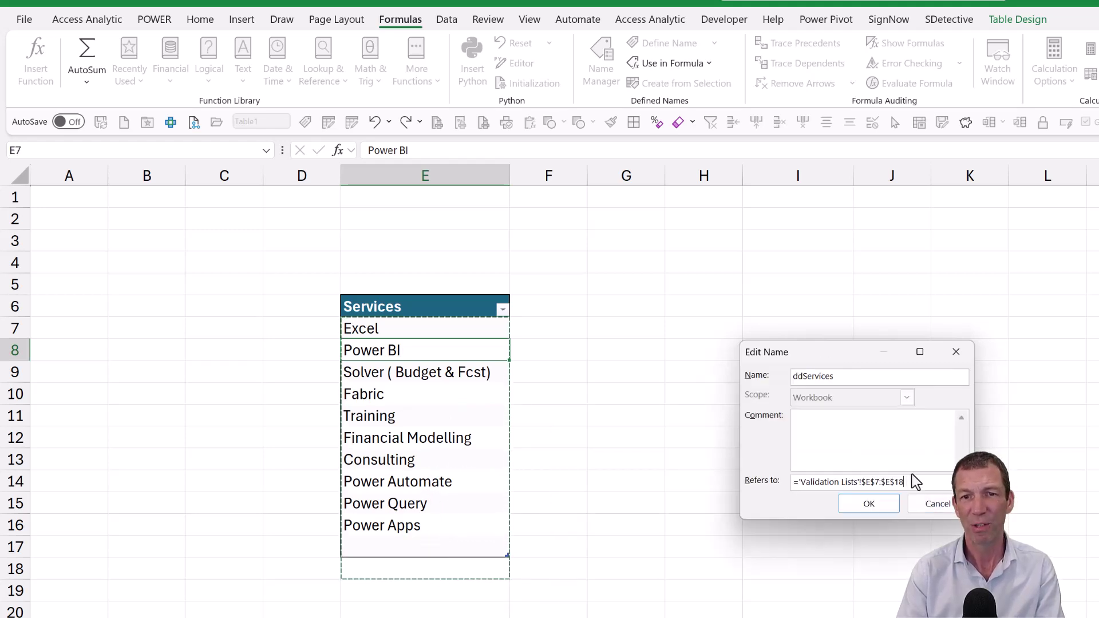
key("BackSpace")
type("7")
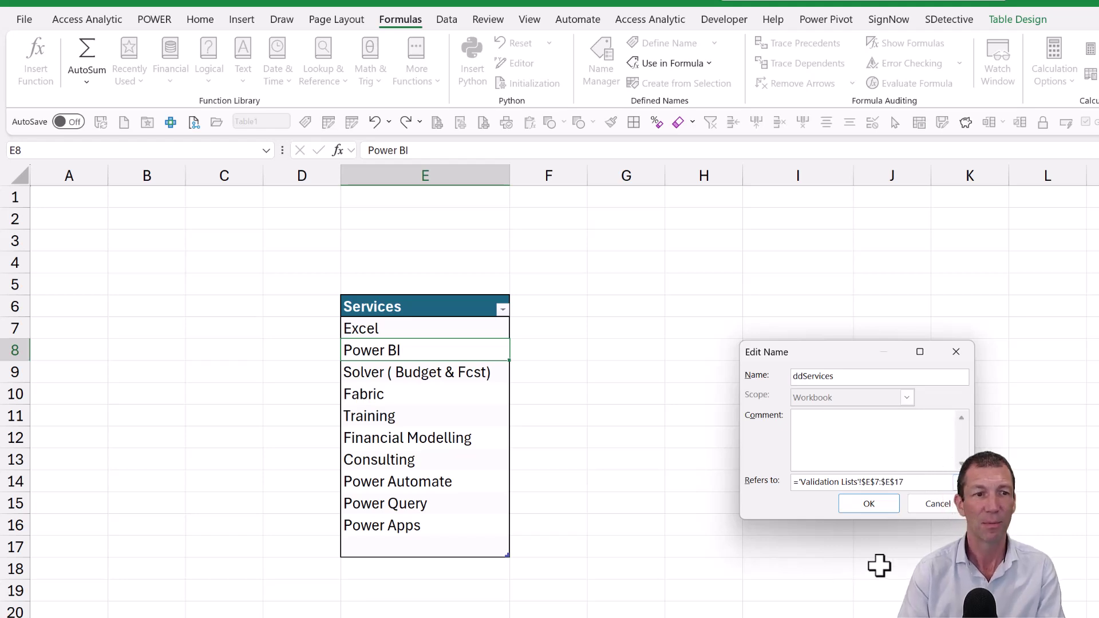
left_click(883, 503)
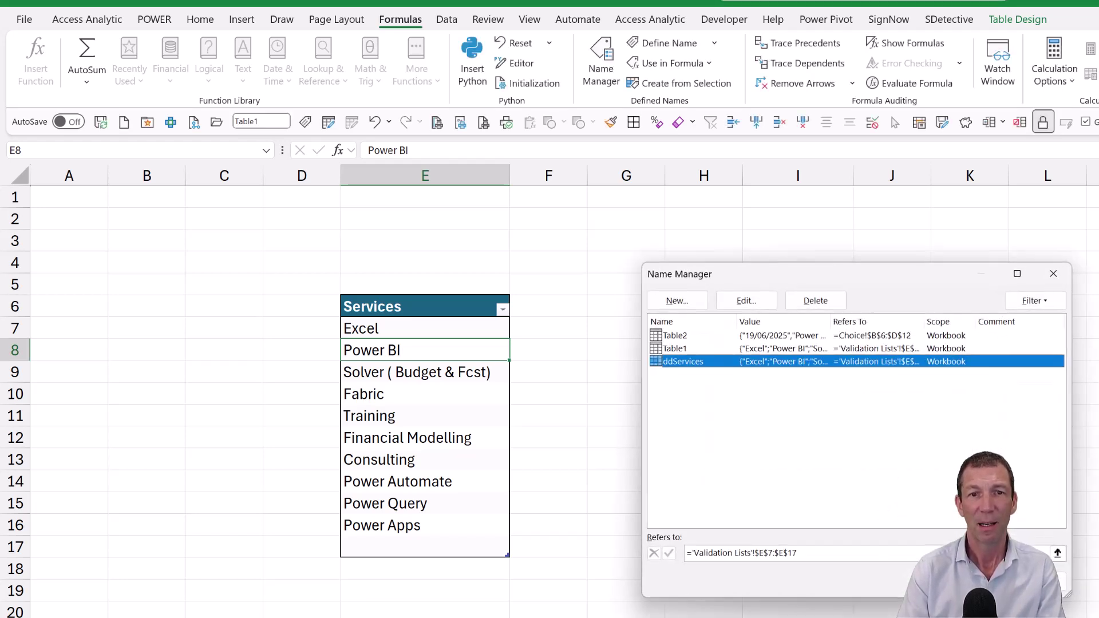
key("Escape")
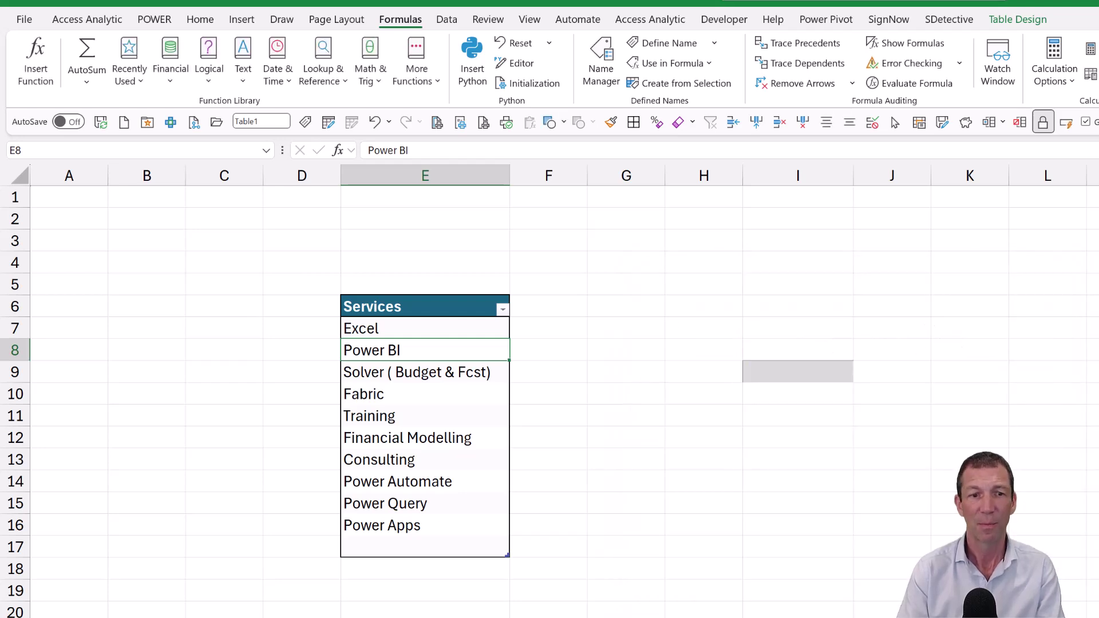
- Make two copies of the Sheet9 (3) sheet, Sheet9 (4) and Sheet9 (5)
left_click(387, 584)
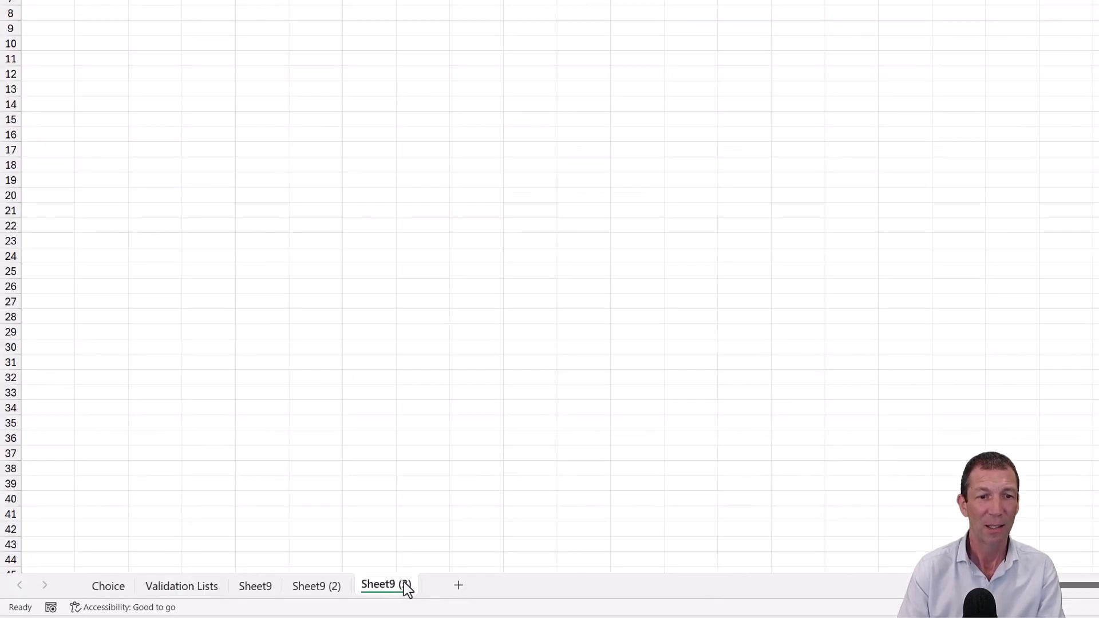
left_click_drag(407, 588, 449, 596, "ctrl")
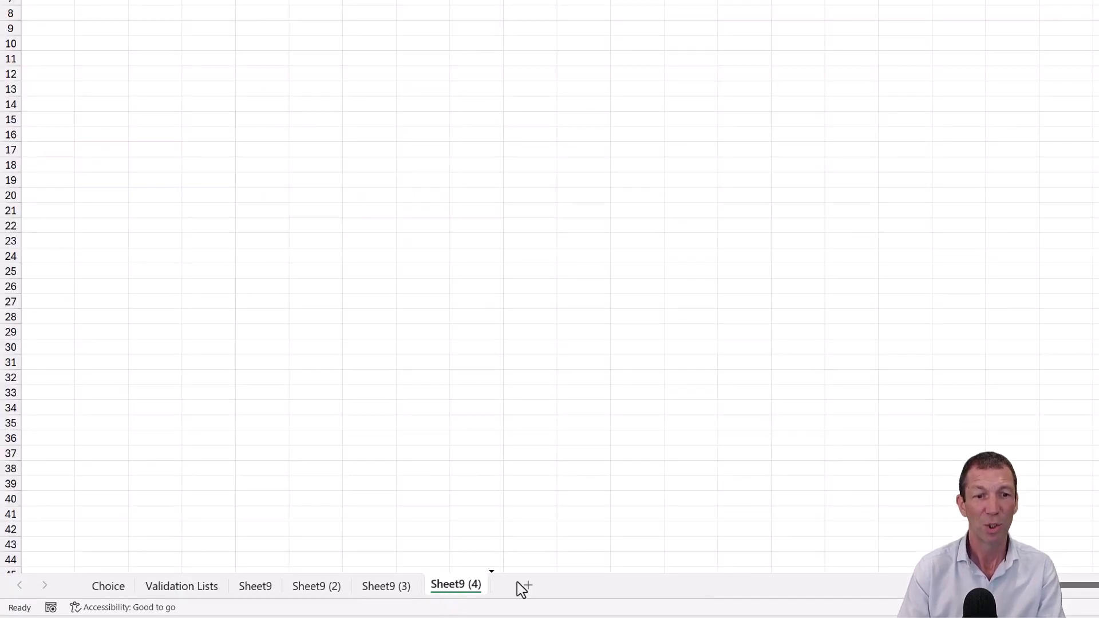
left_click_drag(516, 582, 518, 584, "ctrl")
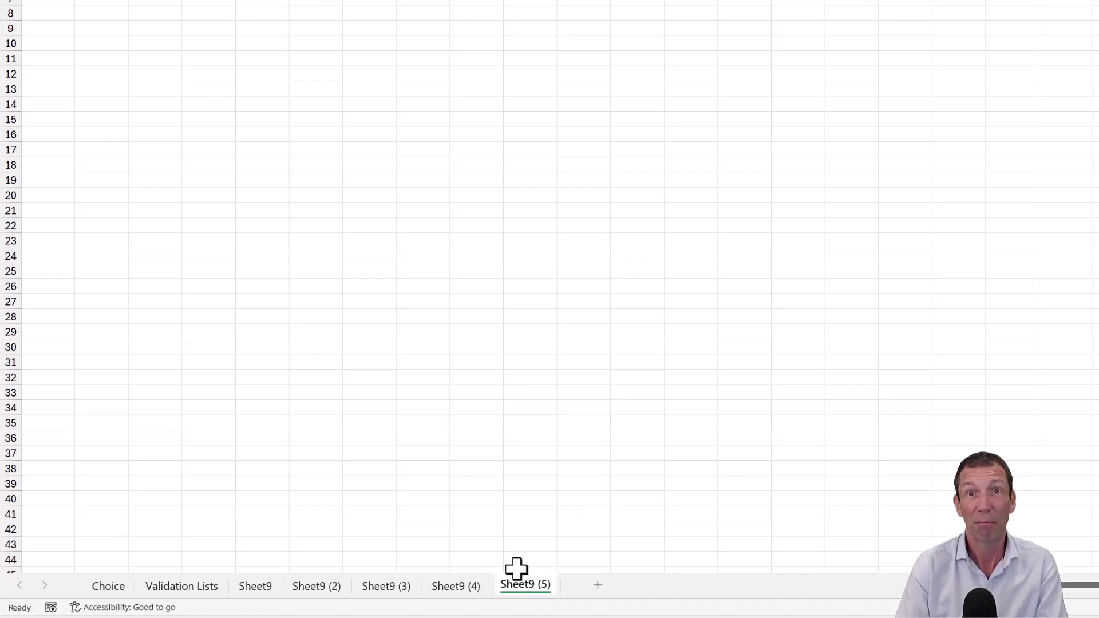
- Enter test services asdasd in E17 and asdasds in E18 on Validation Lists
left_click(121, 588)
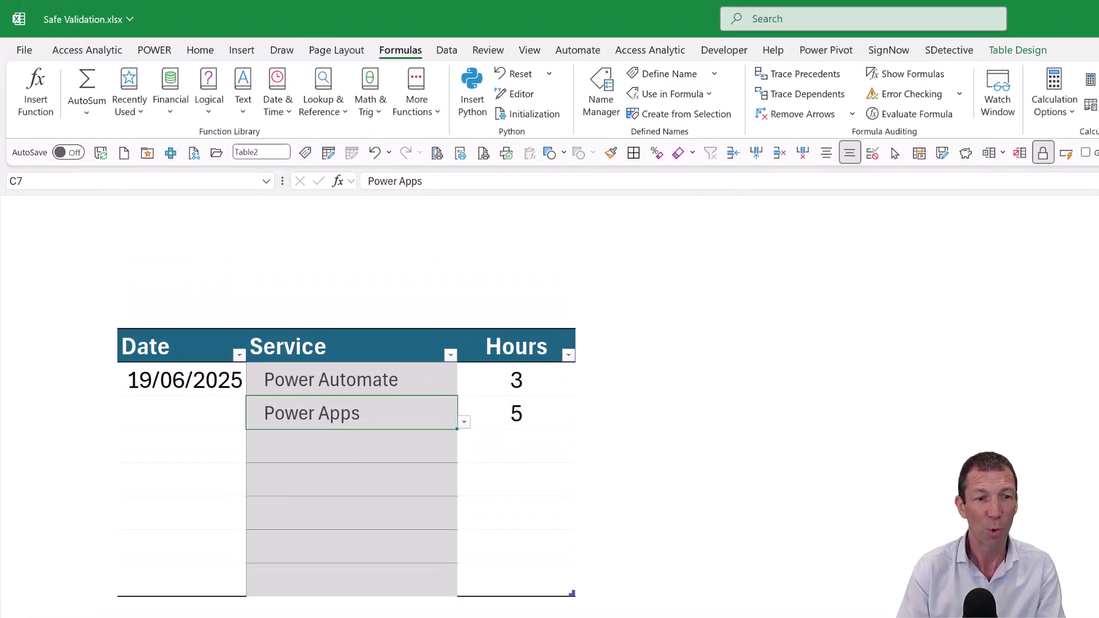
key("ctrl+Page_Down")
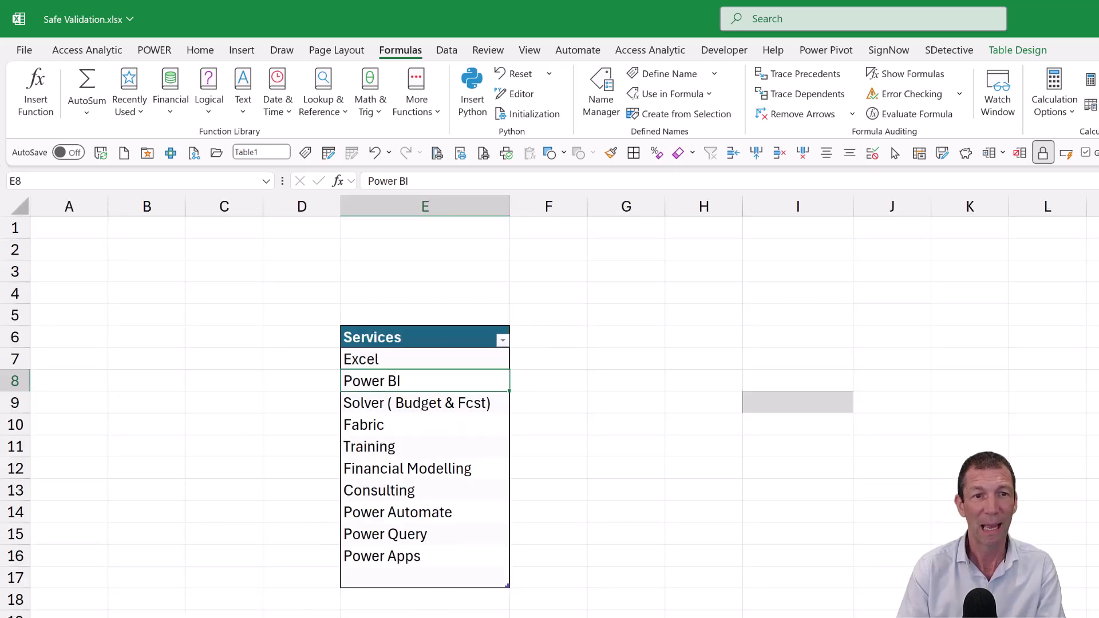
left_click(413, 571)
type("asdasd")
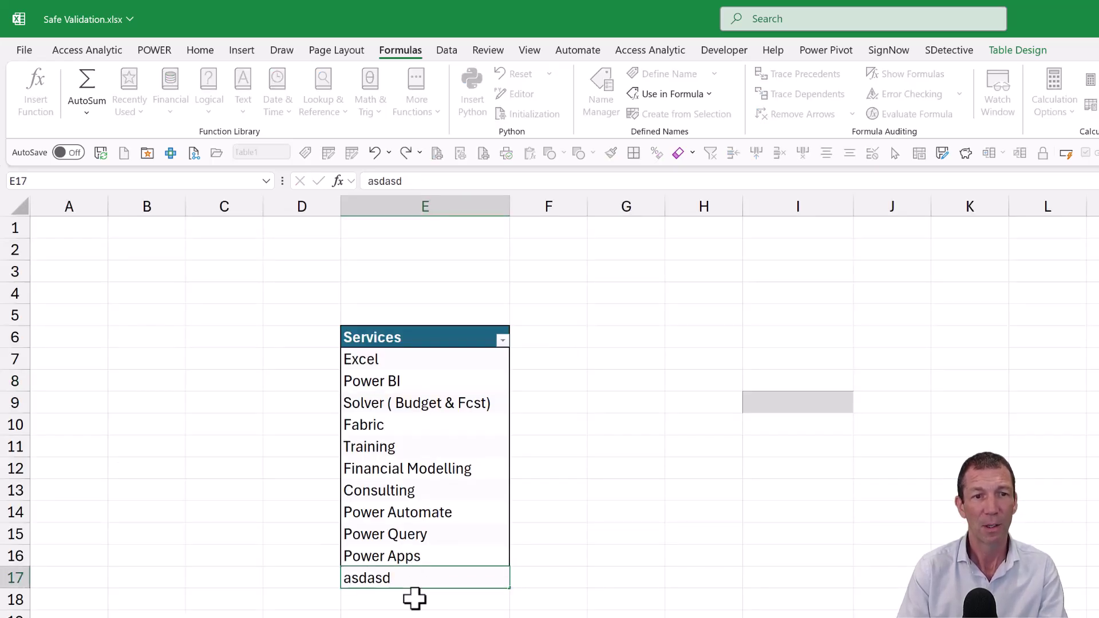
key("Return")
type("asdasds")
key("Return")
key("Return")
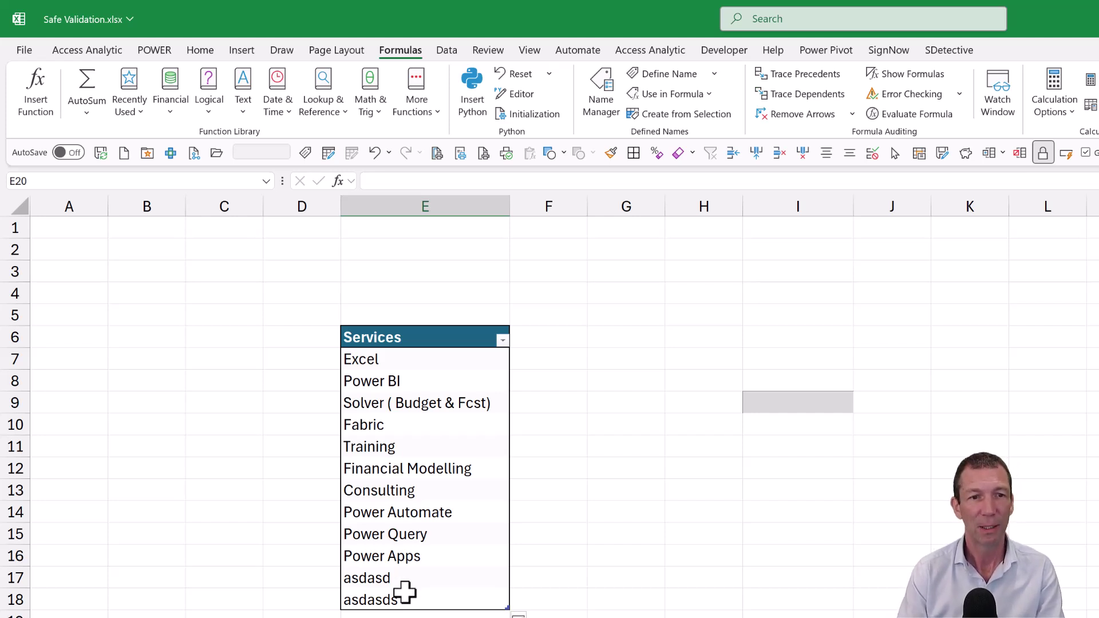
- In G7 enter =TOCOL(Table1[Services],1) to spill the non-blank services
left_click(635, 358)
type("=to")
key("Tab")
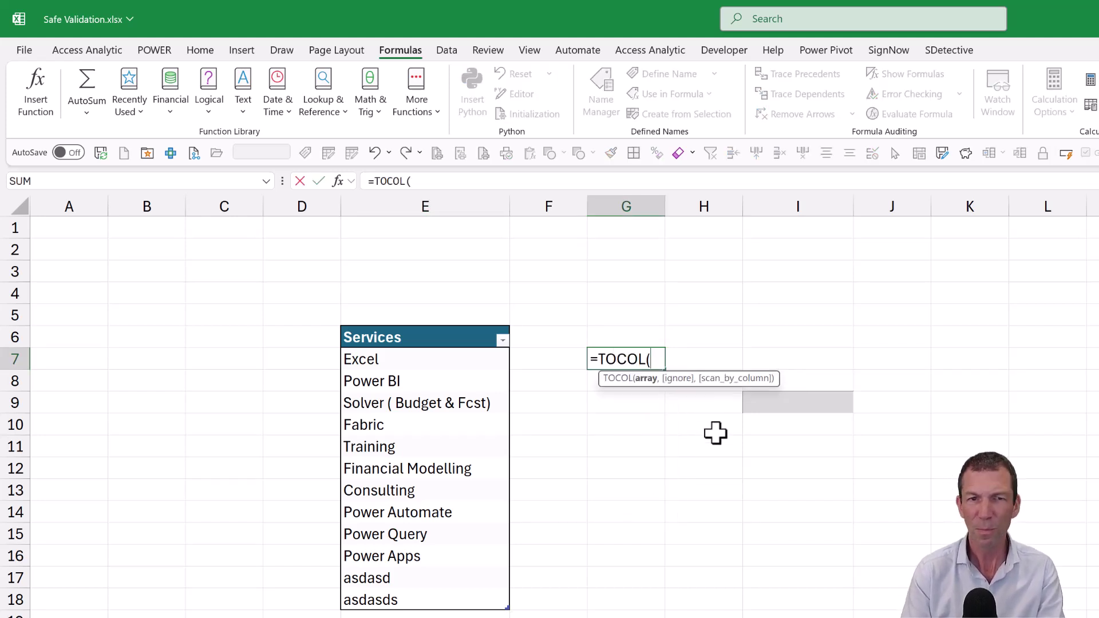
left_click_drag(452, 365, 466, 596)
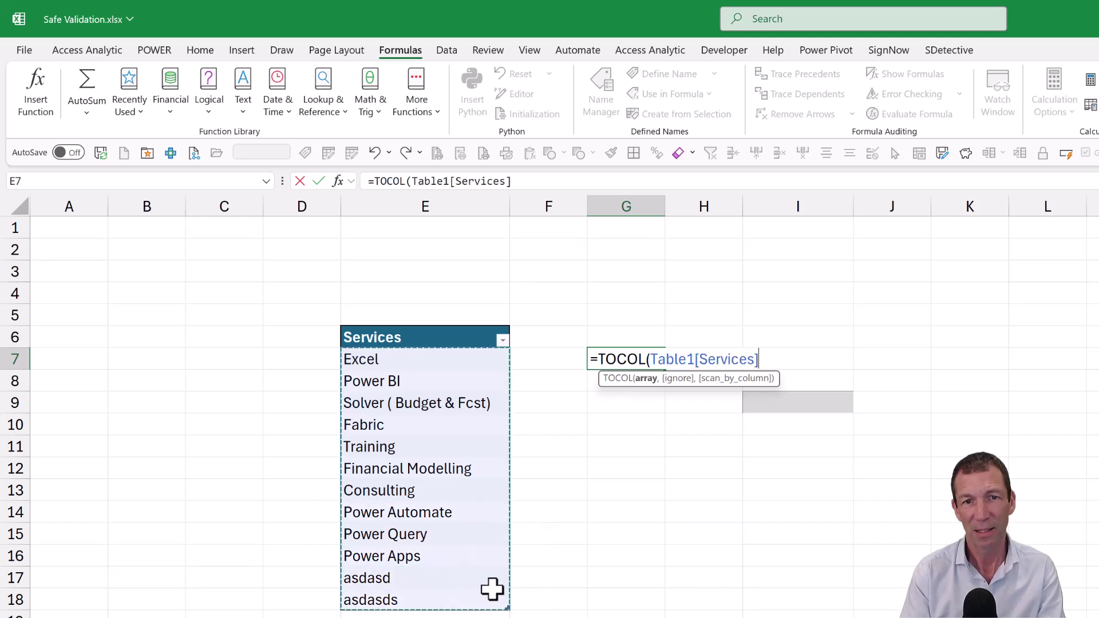
type(",")
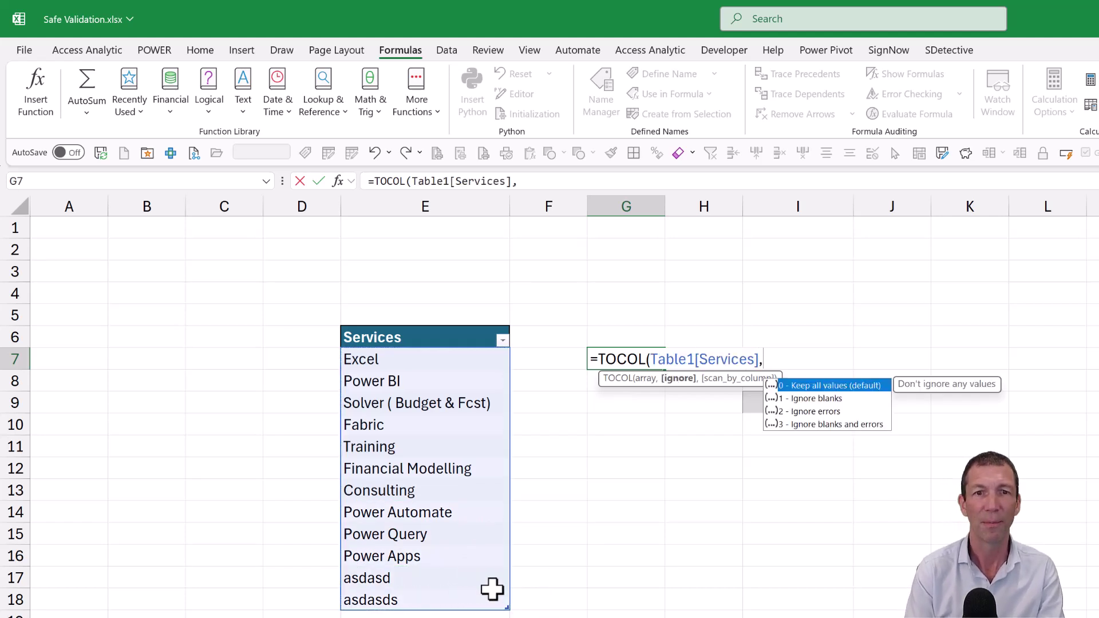
type("1")
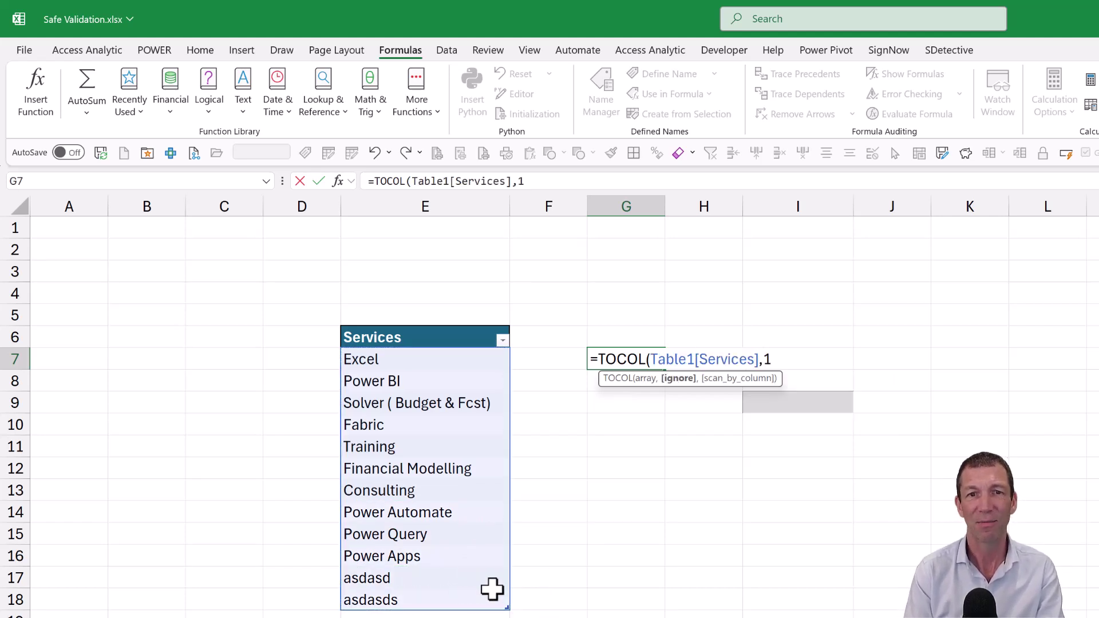
type(")")
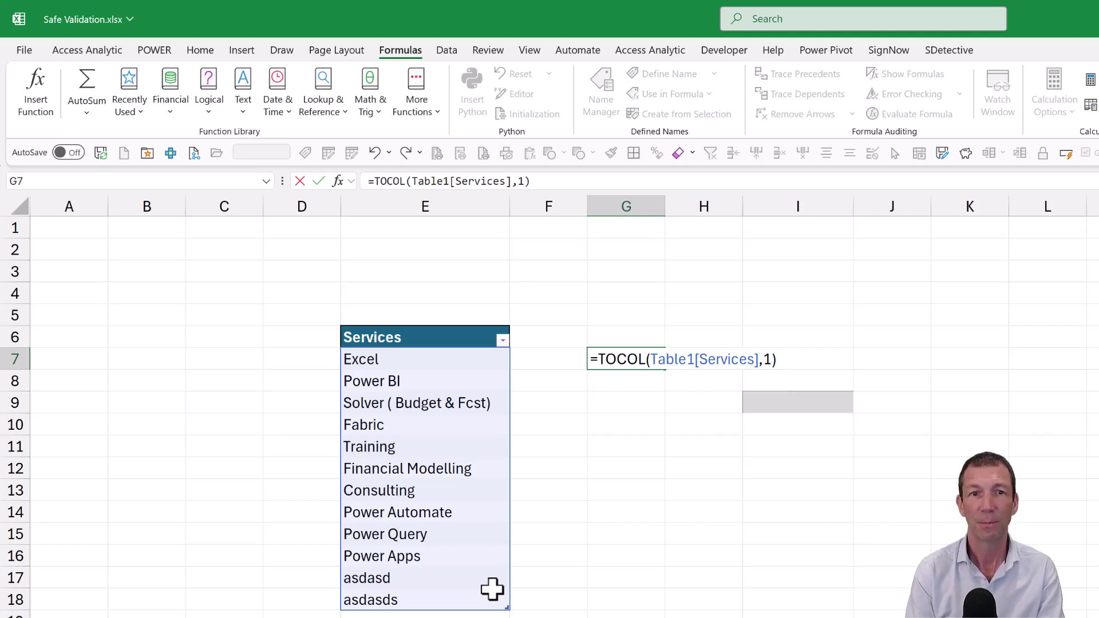
key("Return")
- Wrap the G7 formula in SORT so the services spill alphabetically
key("Up")
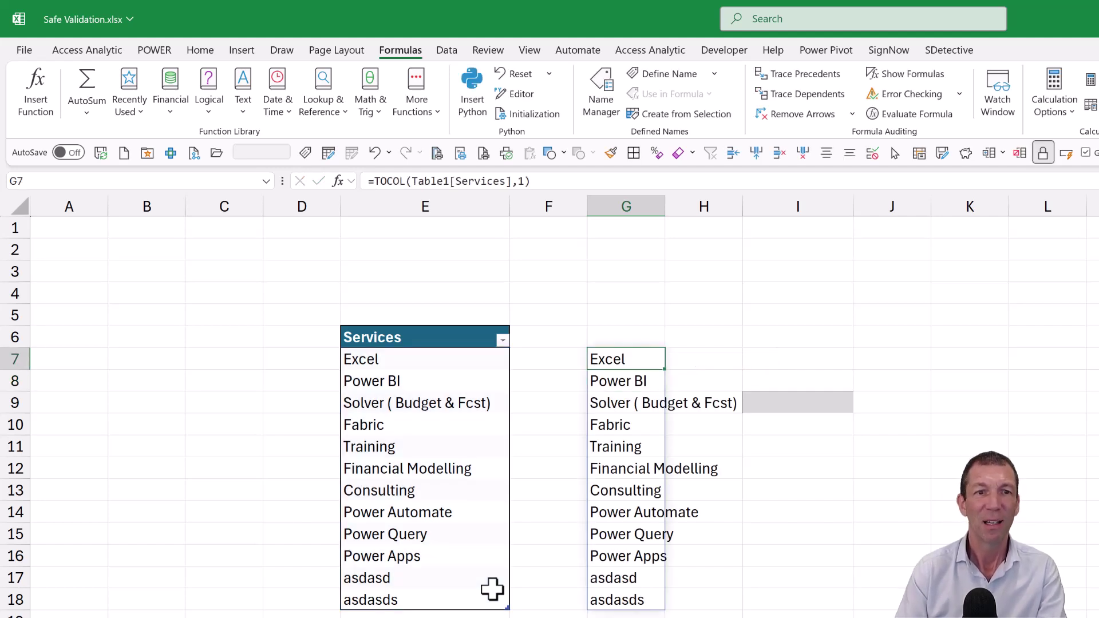
key("F2")
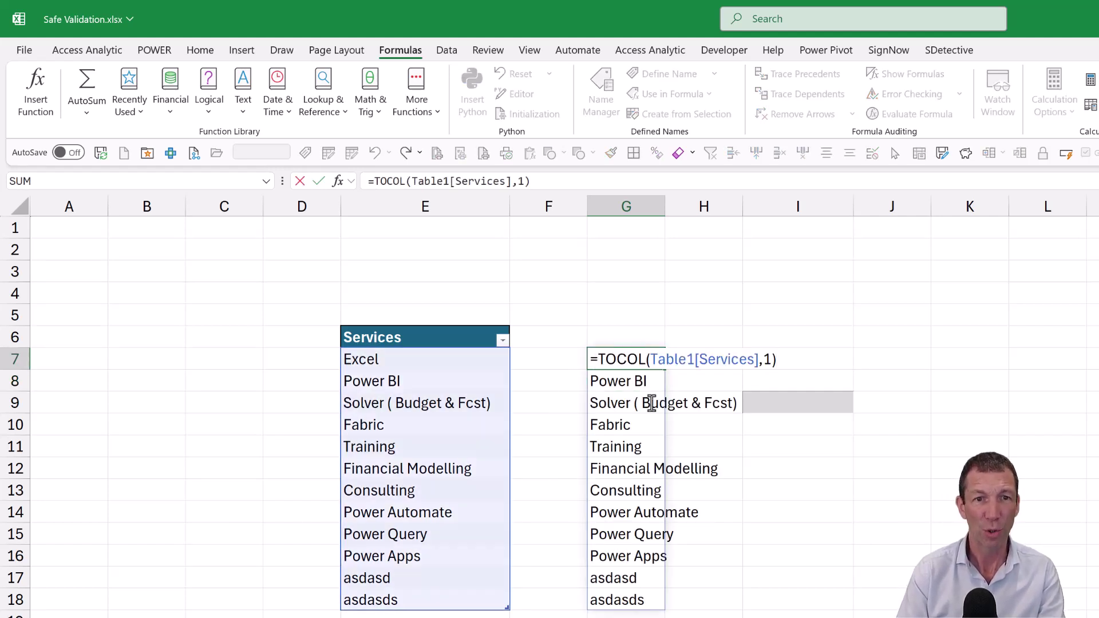
type("SORT(")
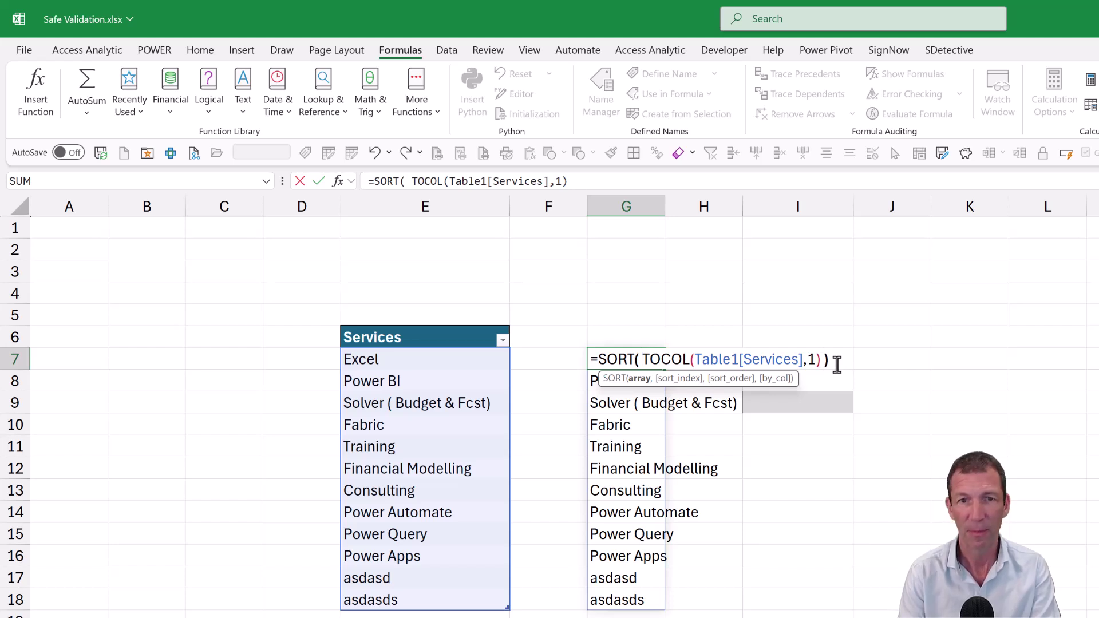
type("  )")
key("Return")
key("Up")
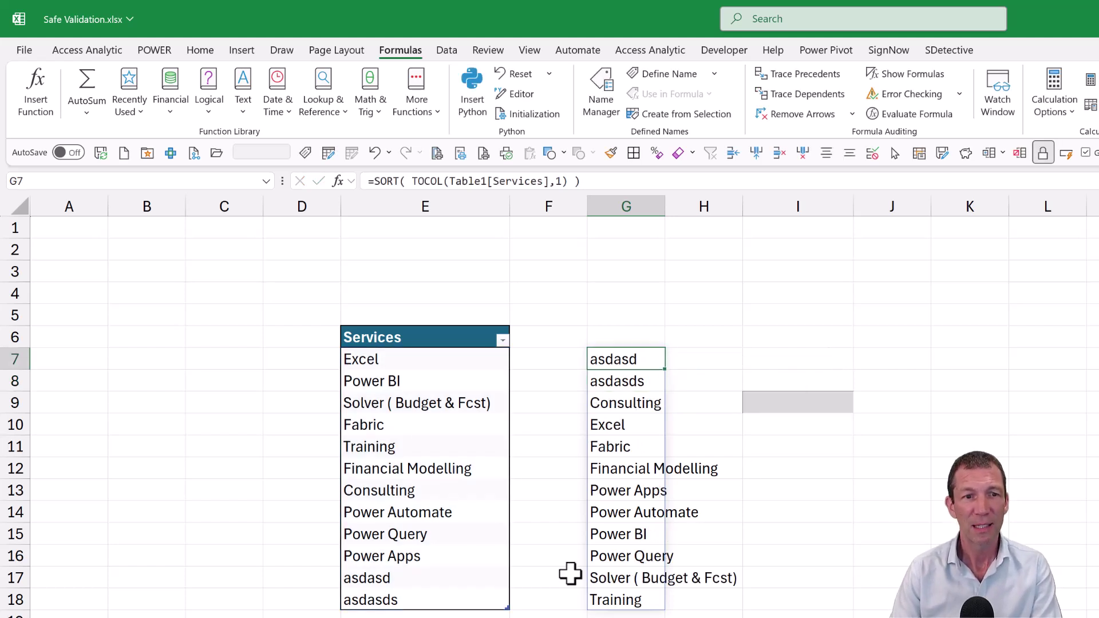
- Clear the asdasd and asdasds test entries from E17:E18
left_click(465, 565)
left_click(467, 567)
key("shift+Down")
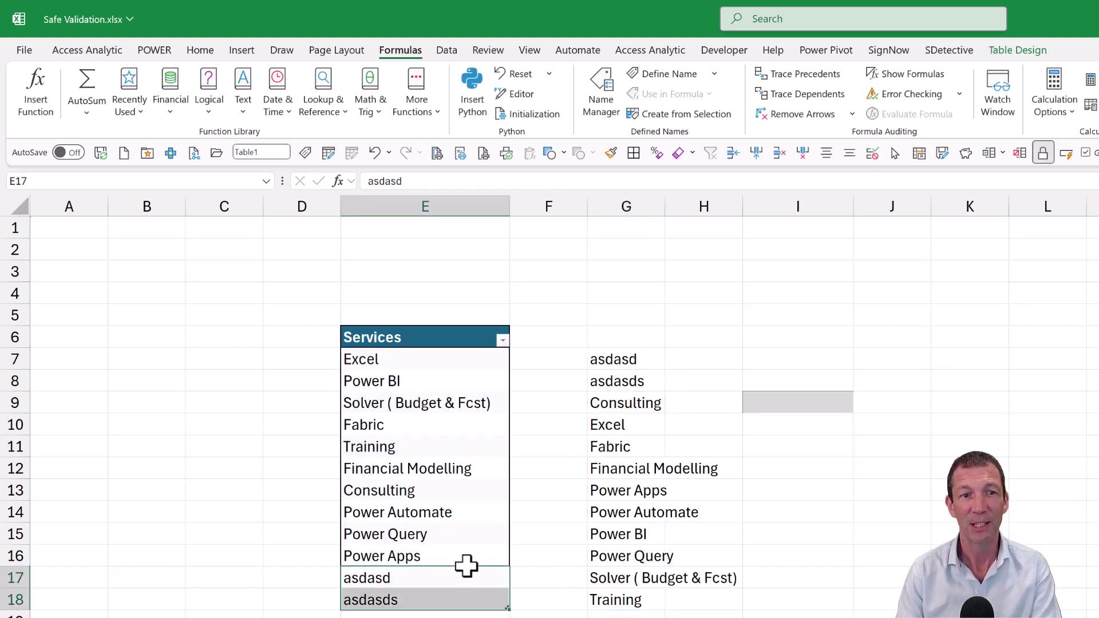
key("Delete")
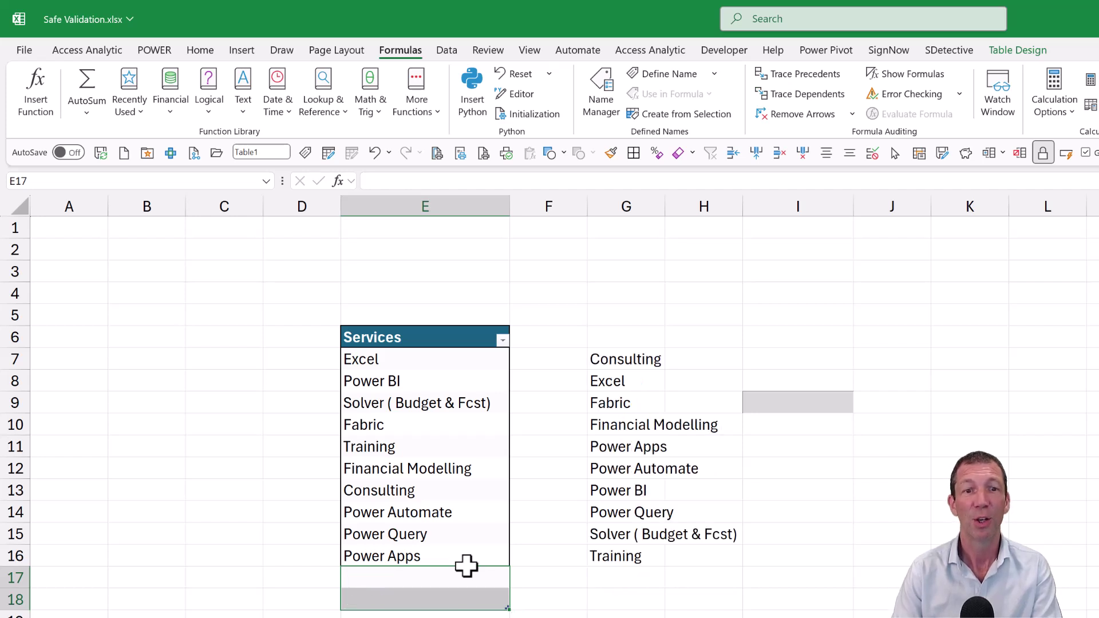
- Inspect the SORT/TOCOL formula in G7 without changing it
left_click(634, 357)
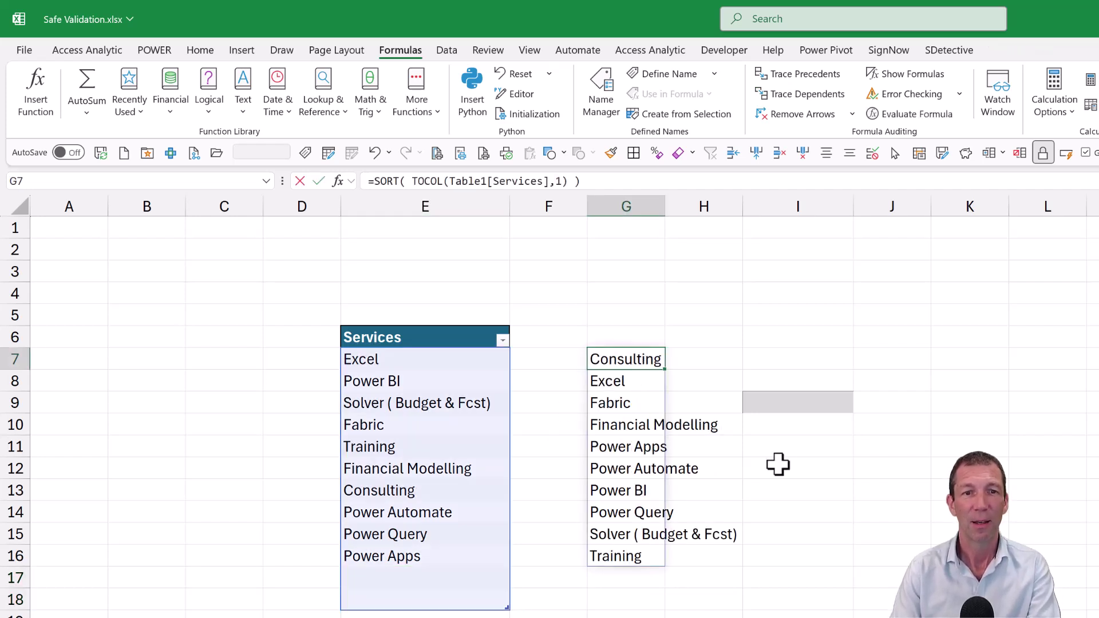
key("F2")
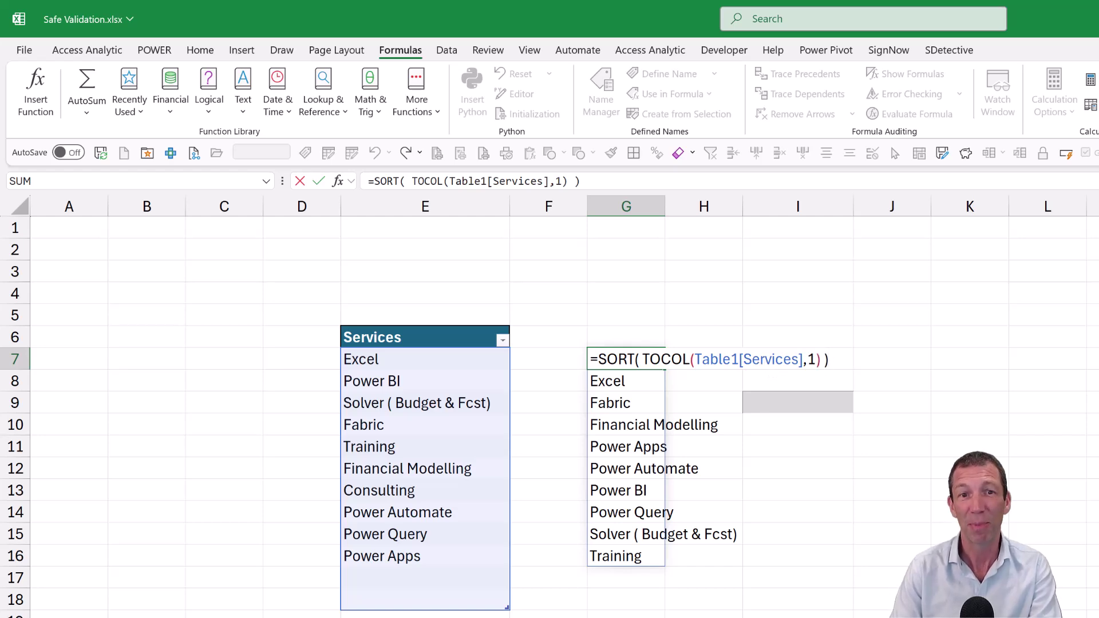
key("Escape")
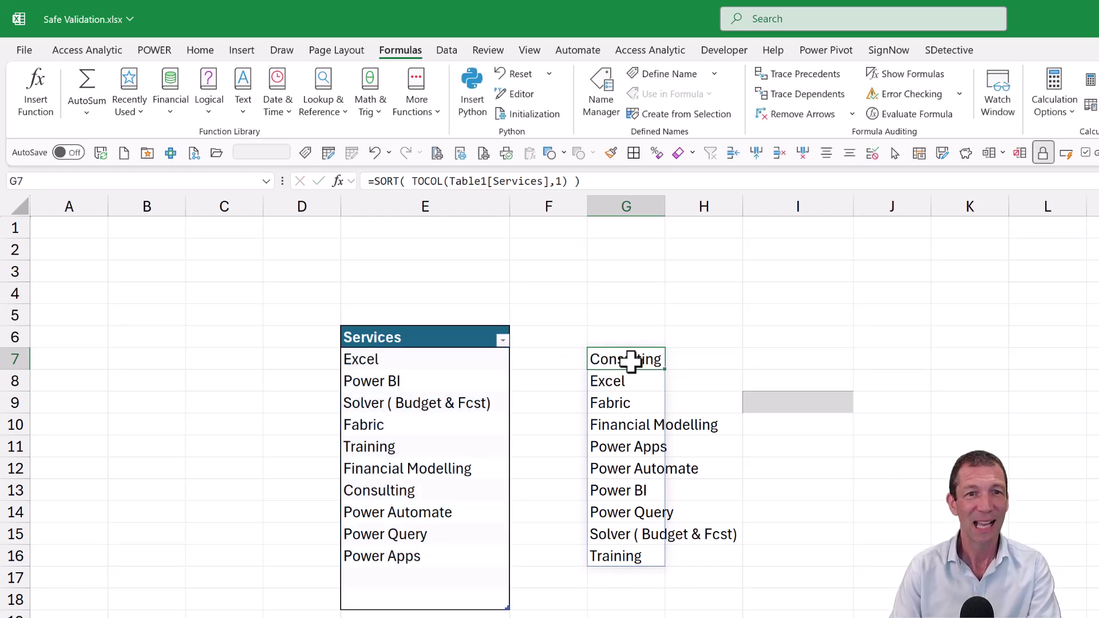
- Test a =G7# spill reference in K7, then undo it
left_click(1006, 359)
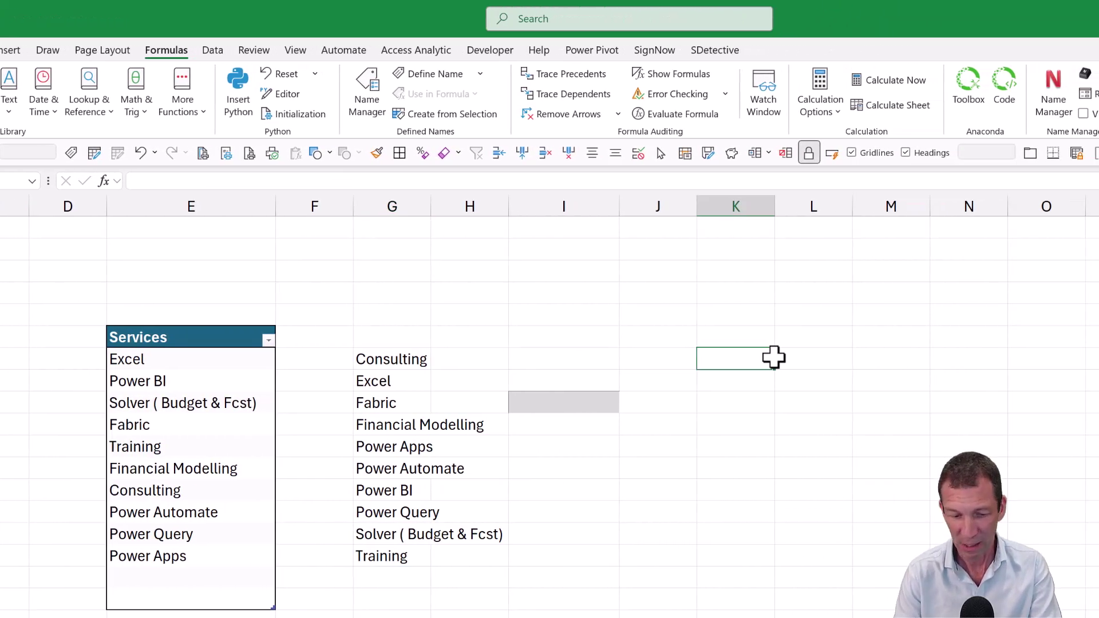
type("=")
key("Left")
key("Left")
key("Left")
key("Left")
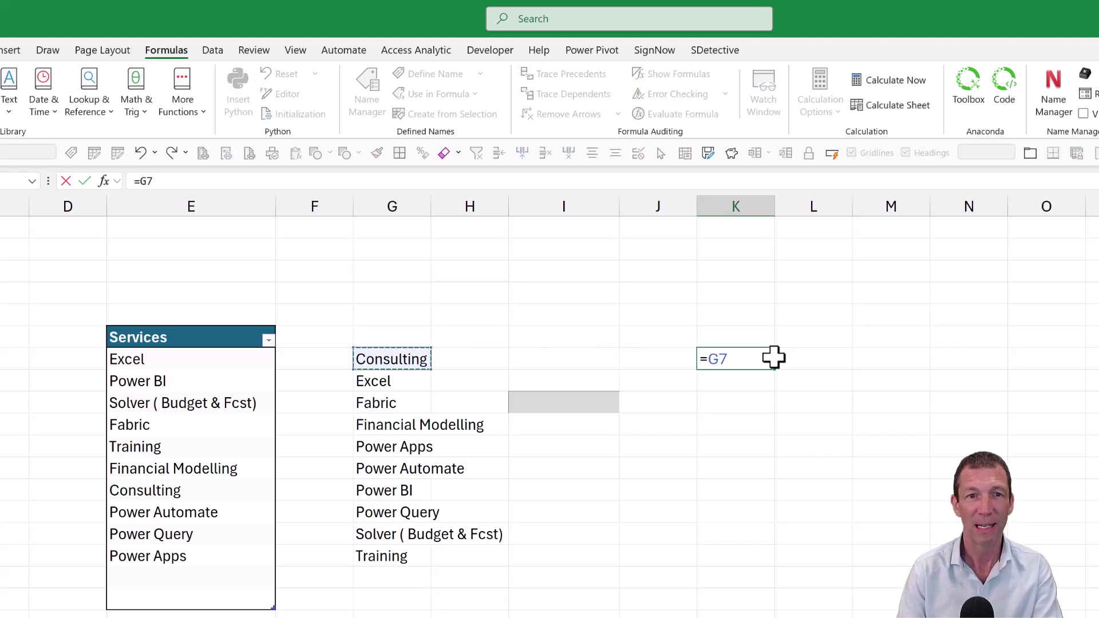
type("#")
key("Return")
key("ctrl+z")
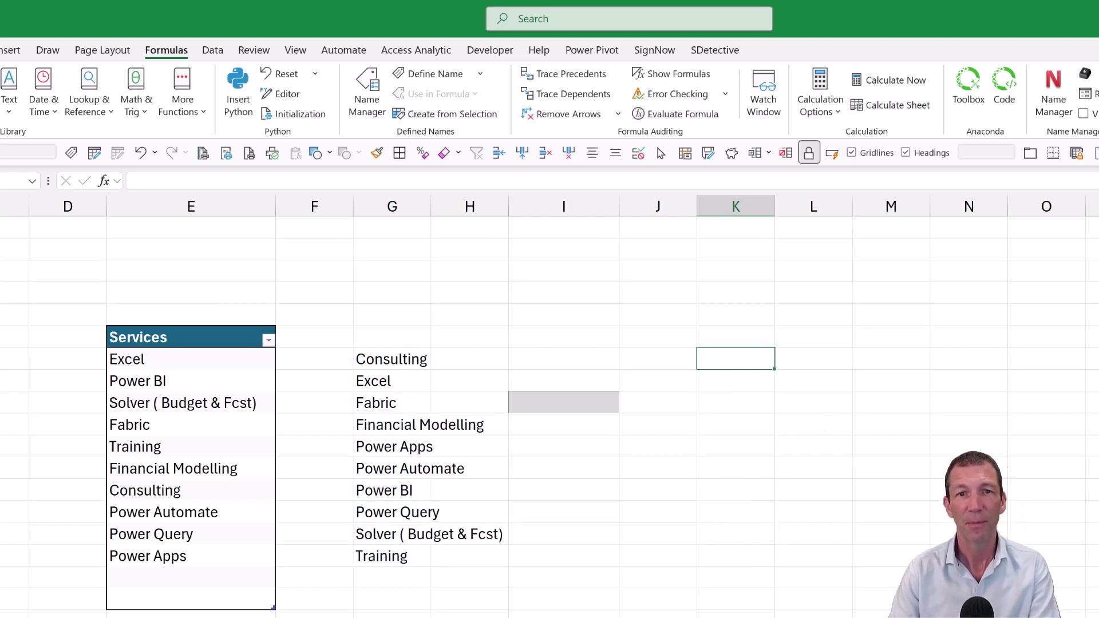
- Move the grey dropdown cell up to J7 beside the sorted list
left_click(597, 388)
left_click(567, 401)
left_click_drag(644, 357, 648, 354)
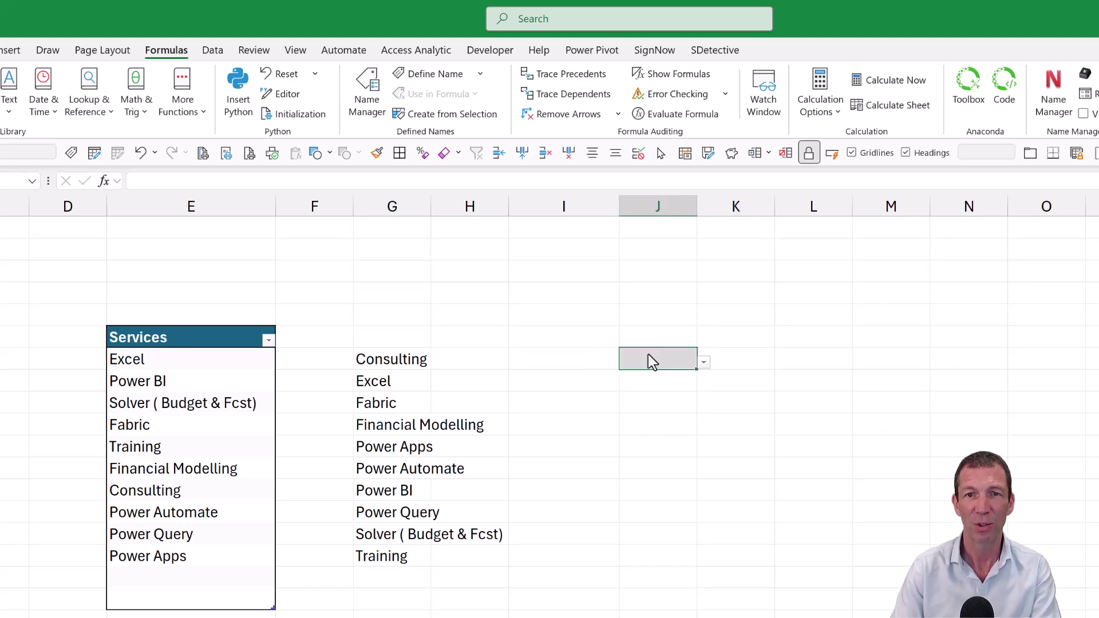
- Set J7's data validation list source to =$G$7#
left_click(214, 51)
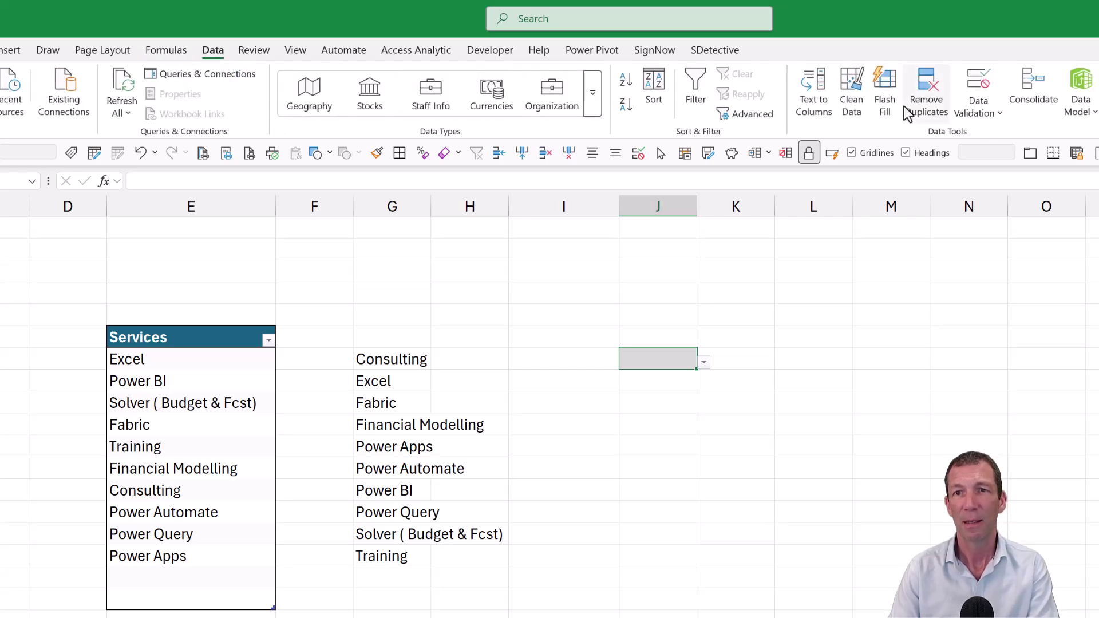
left_click(978, 85)
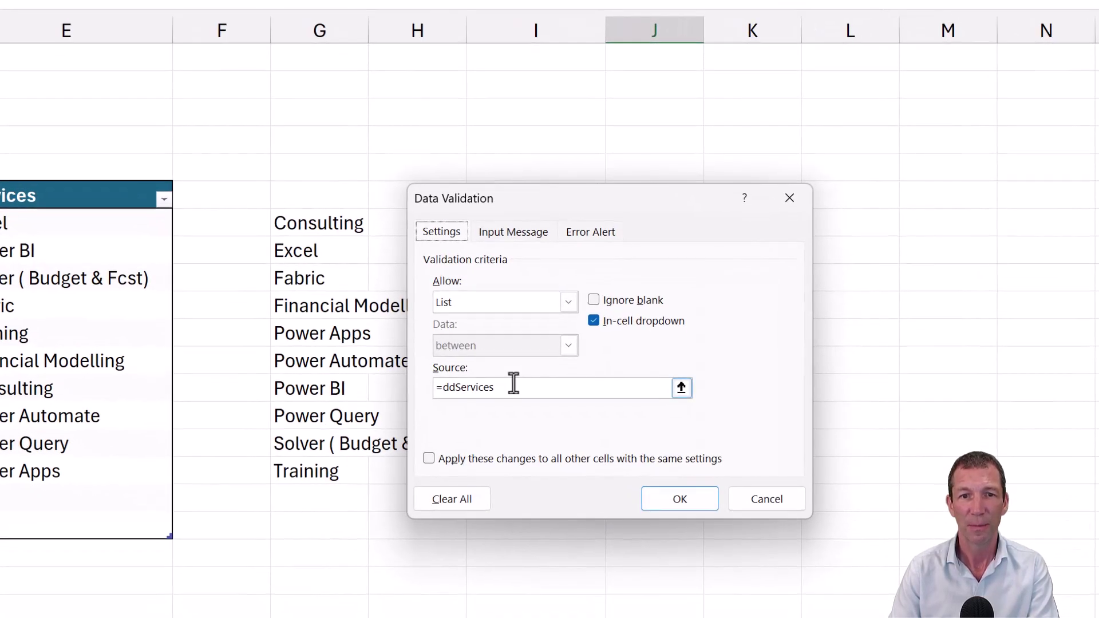
left_click_drag(541, 407, 412, 393)
type("=")
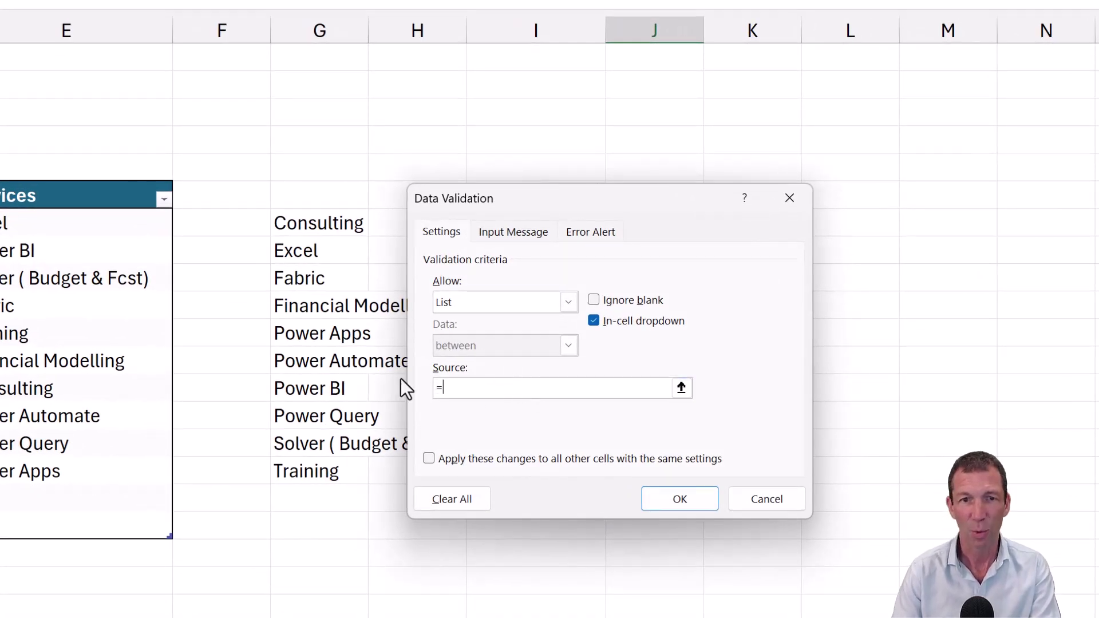
left_click(321, 224)
type("#")
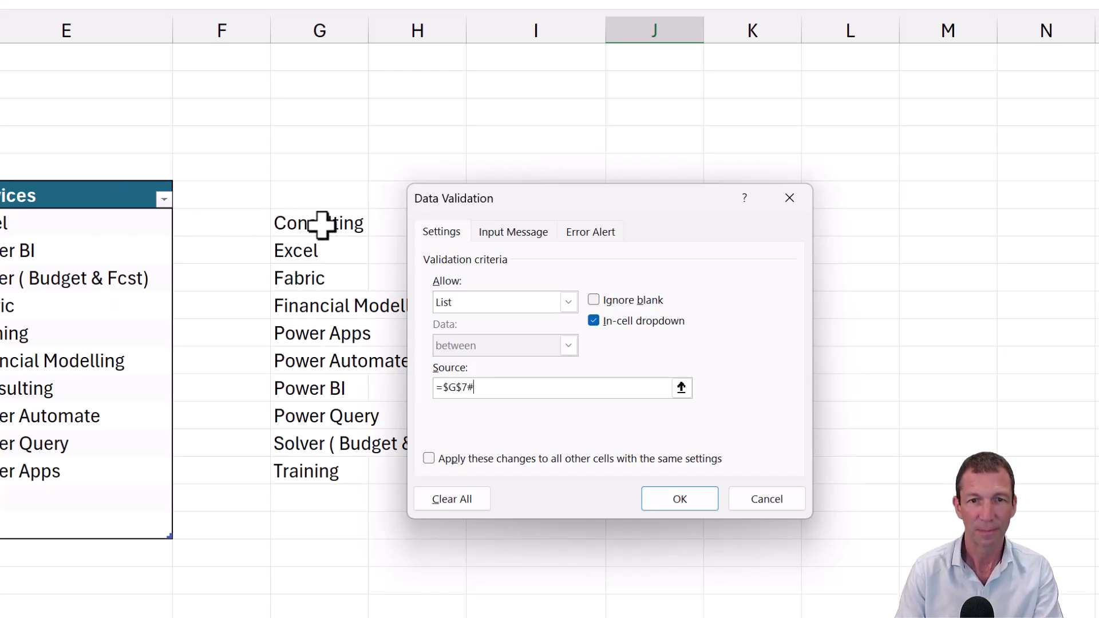
left_click(697, 503)
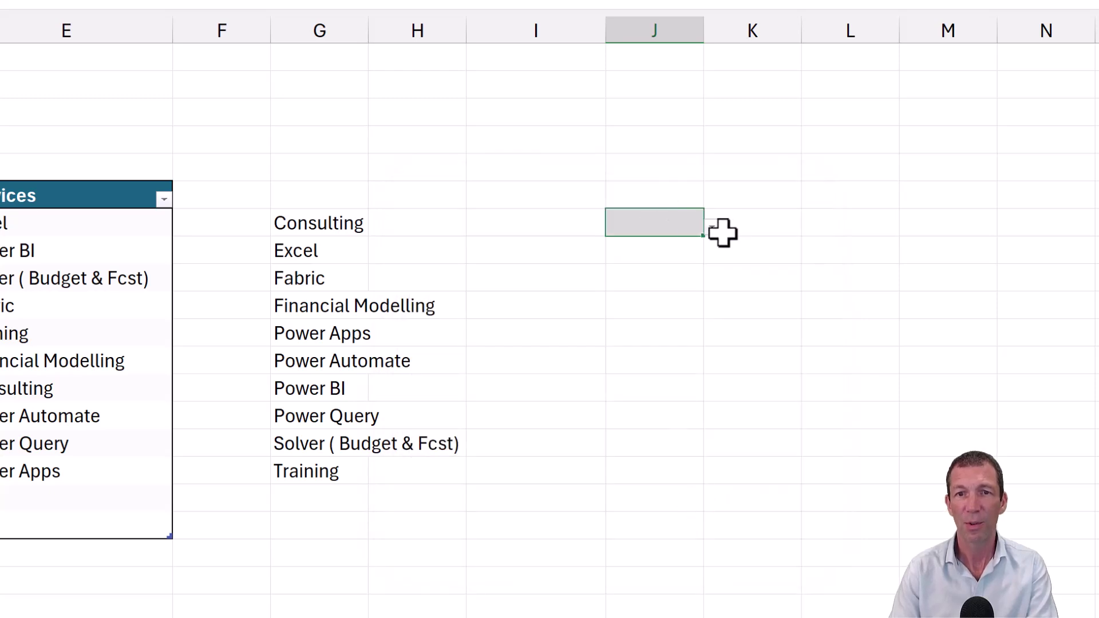
- Check J7's list choices and confirm the invalid entry 'asdasdas' is rejected
left_click(713, 228)
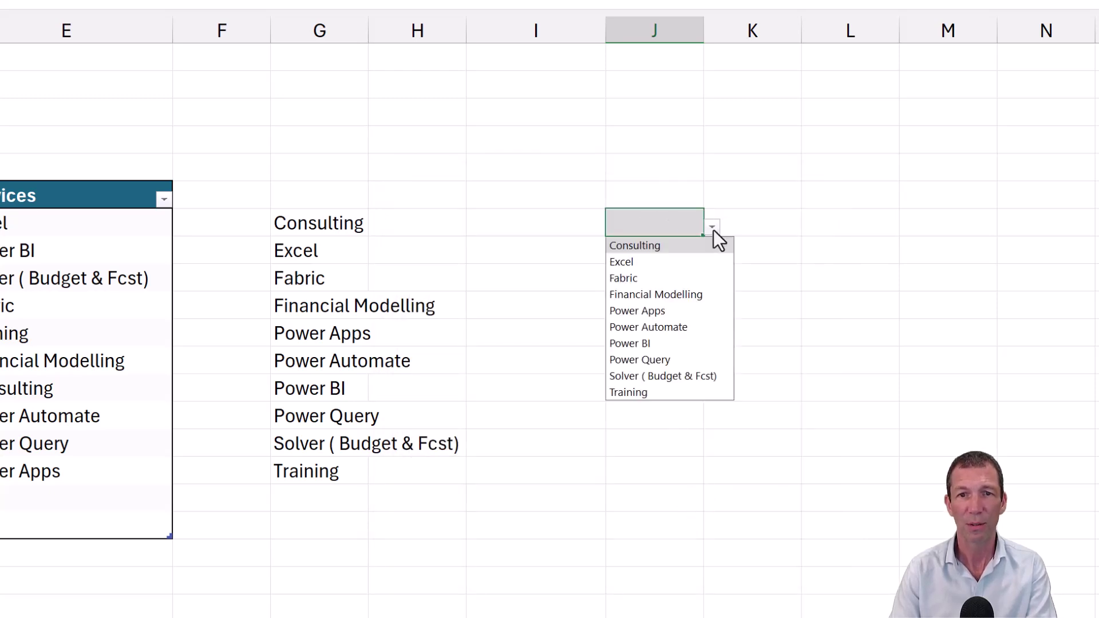
type("asdasdas")
key("Return")
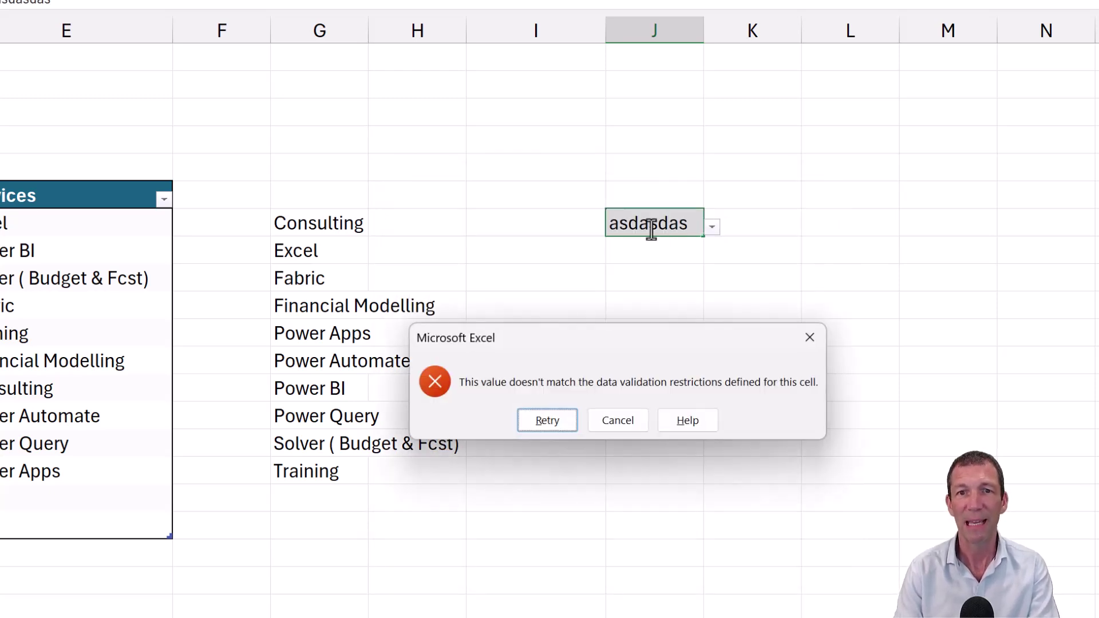
key("Escape")
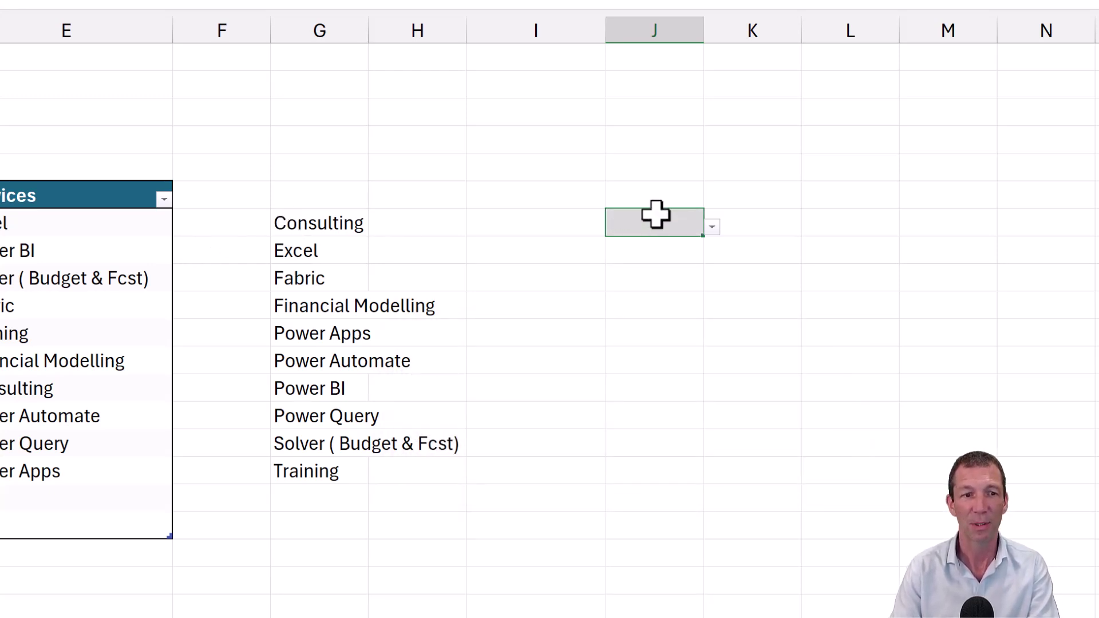
- Copy the J7 dropdown cell into C2 on the Date/Service/Hours sheet
key("ctrl+c")
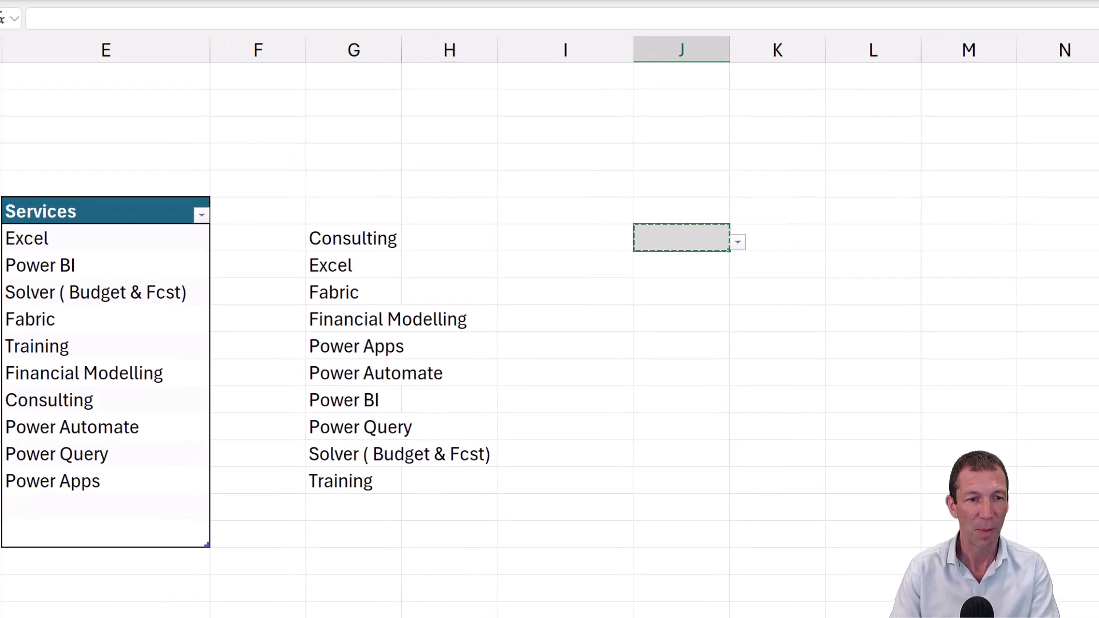
key("ctrl+Page_Down")
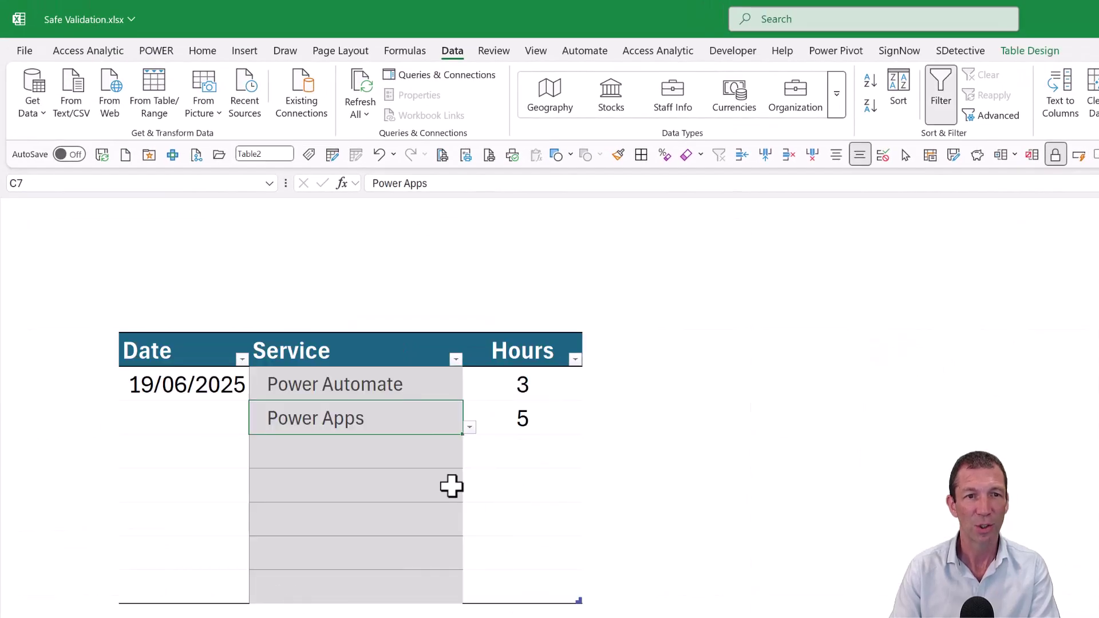
left_click(375, 249)
key("ctrl+v")
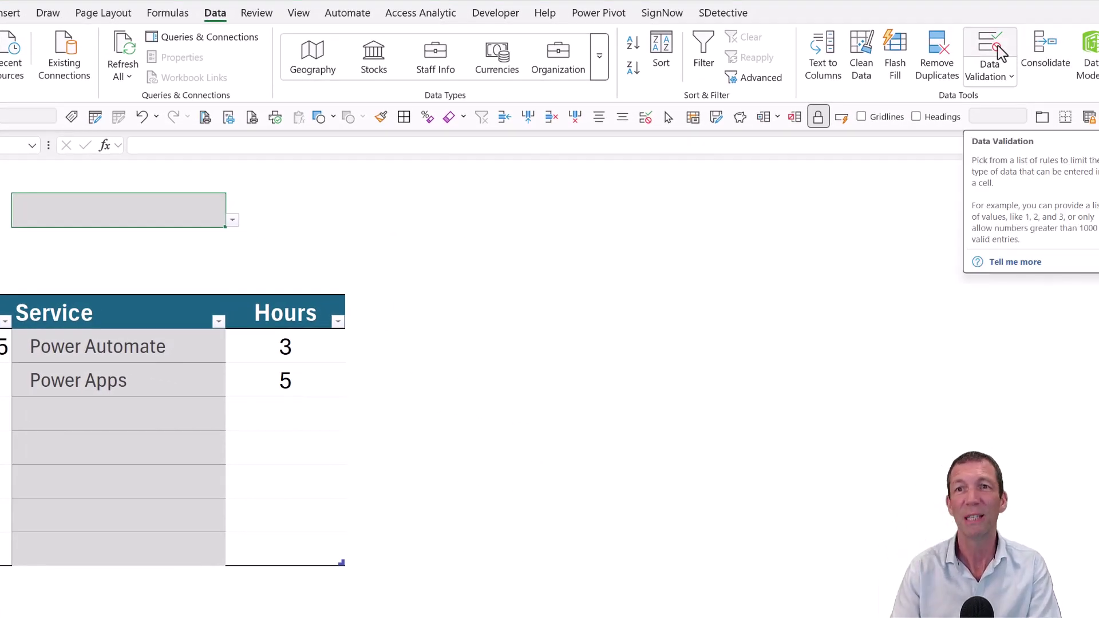
- Change C2's validation Source to ='Validation Lists'!$G$7#
left_click(996, 50)
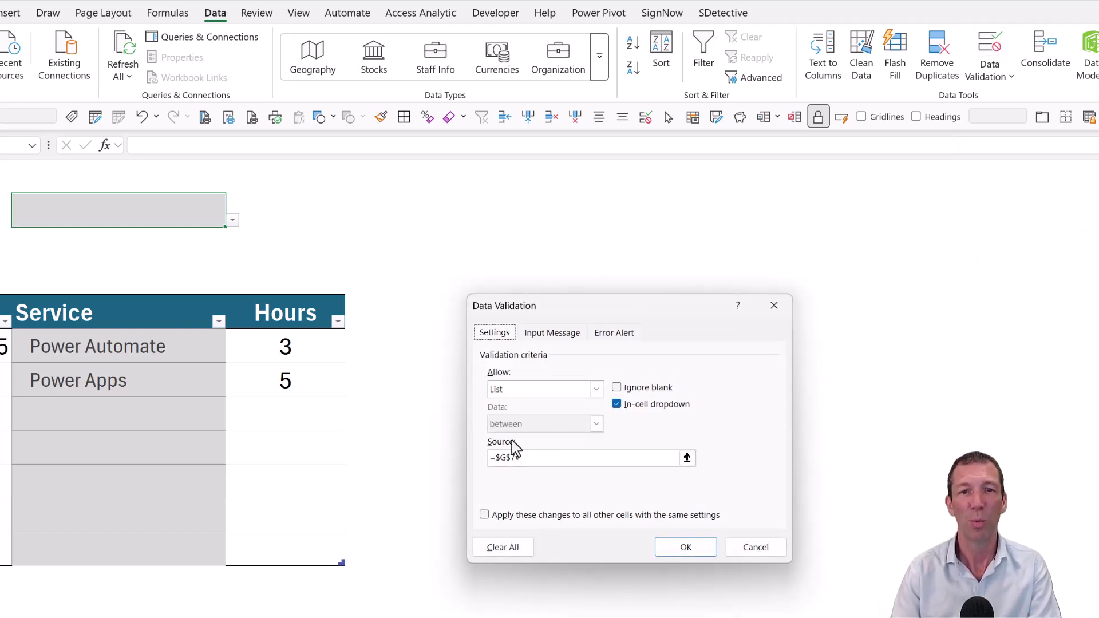
left_click_drag(496, 457, 628, 466)
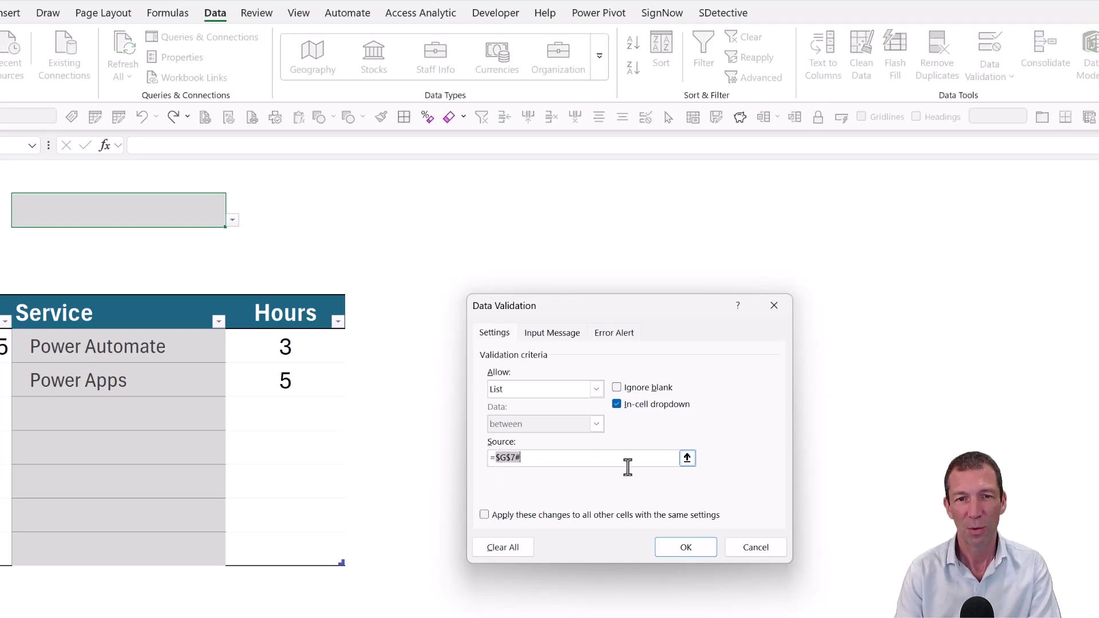
key("BackSpace")
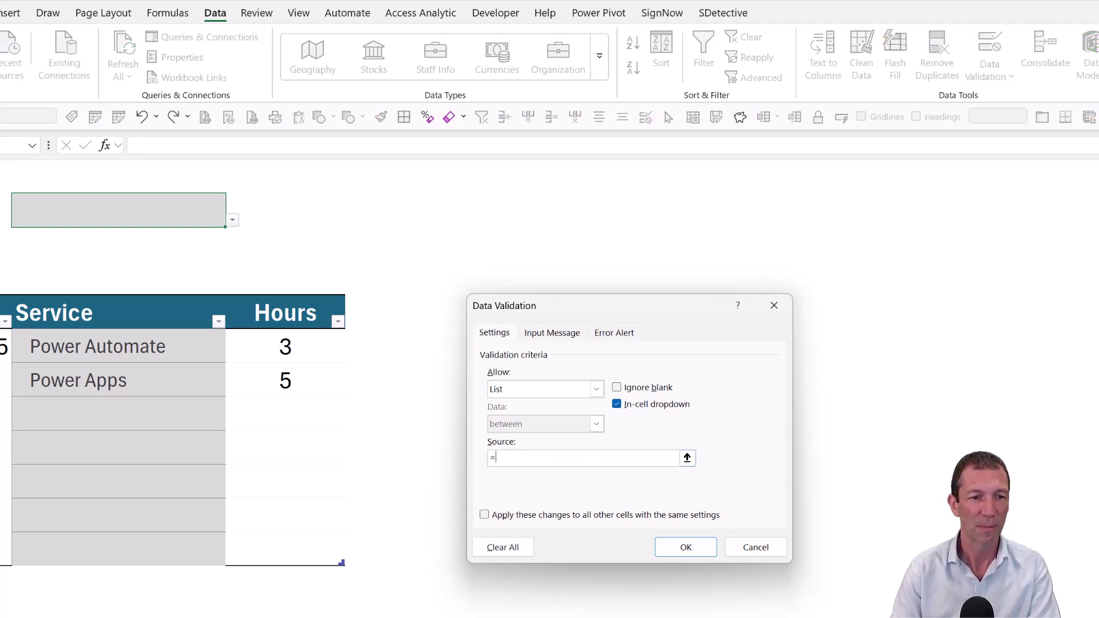
key("ctrl+Page_Down")
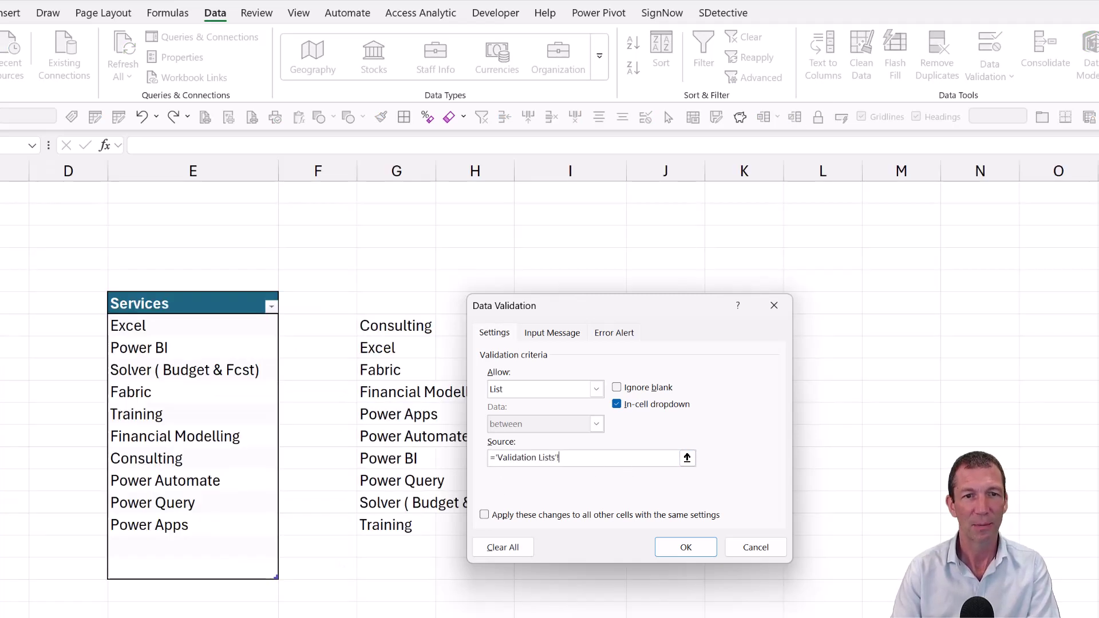
left_click(400, 326)
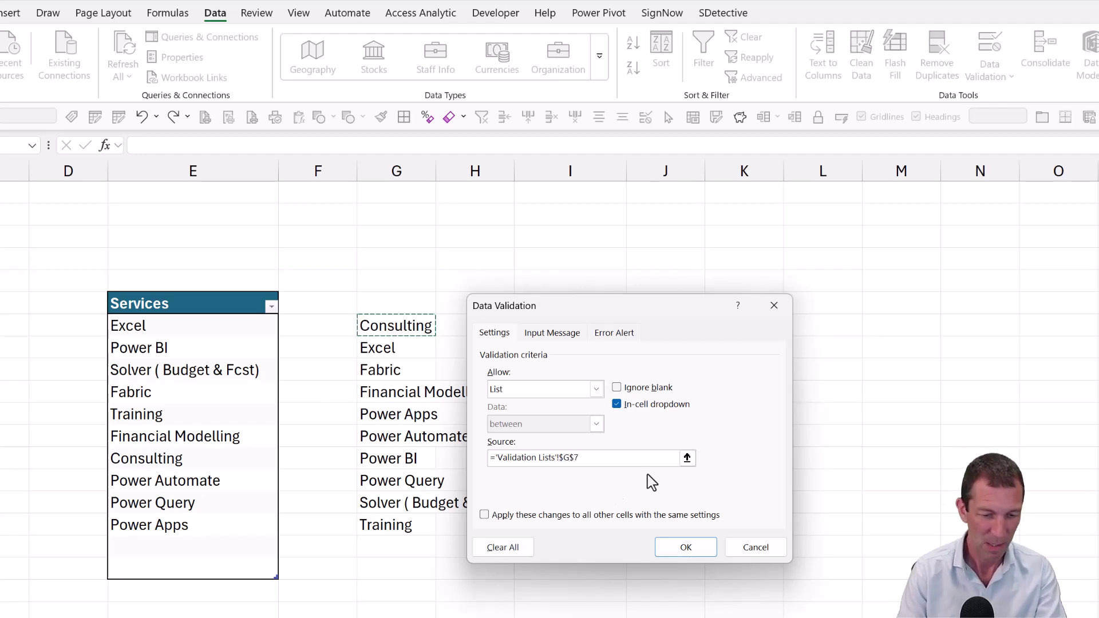
type("#")
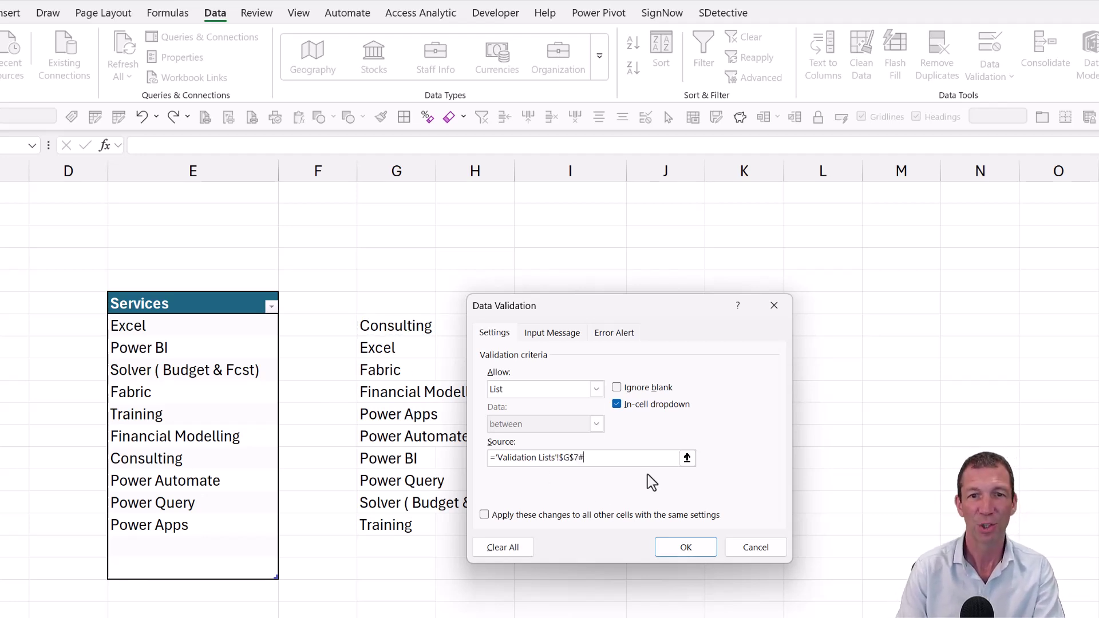
- Apply C2's new validation and view its ten sorted services, Consulting to Training
left_click(695, 548)
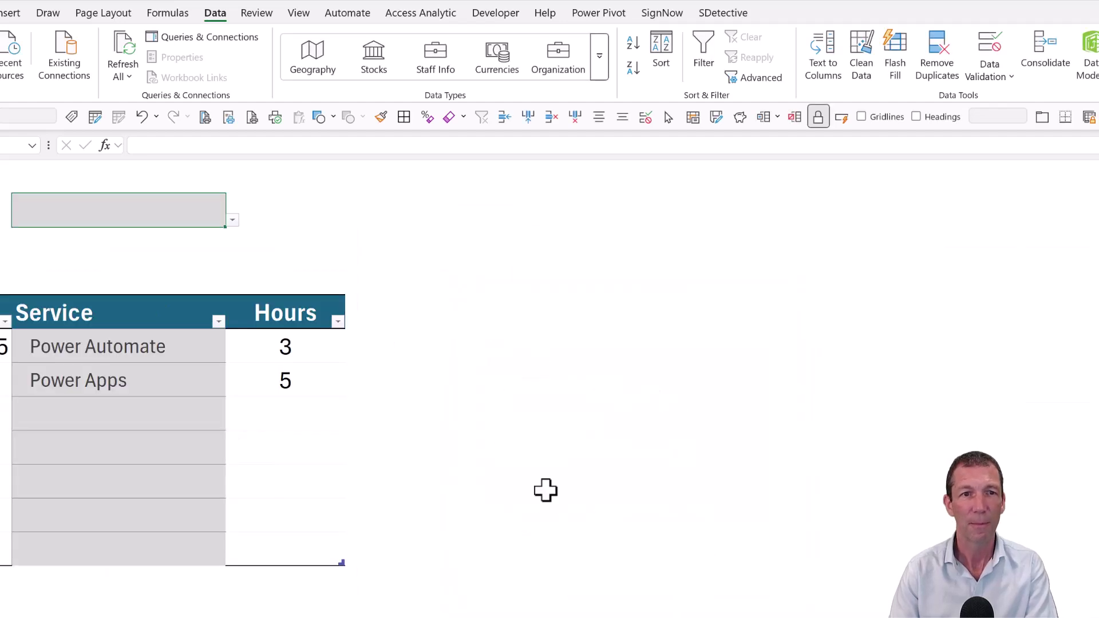
left_click(234, 224)
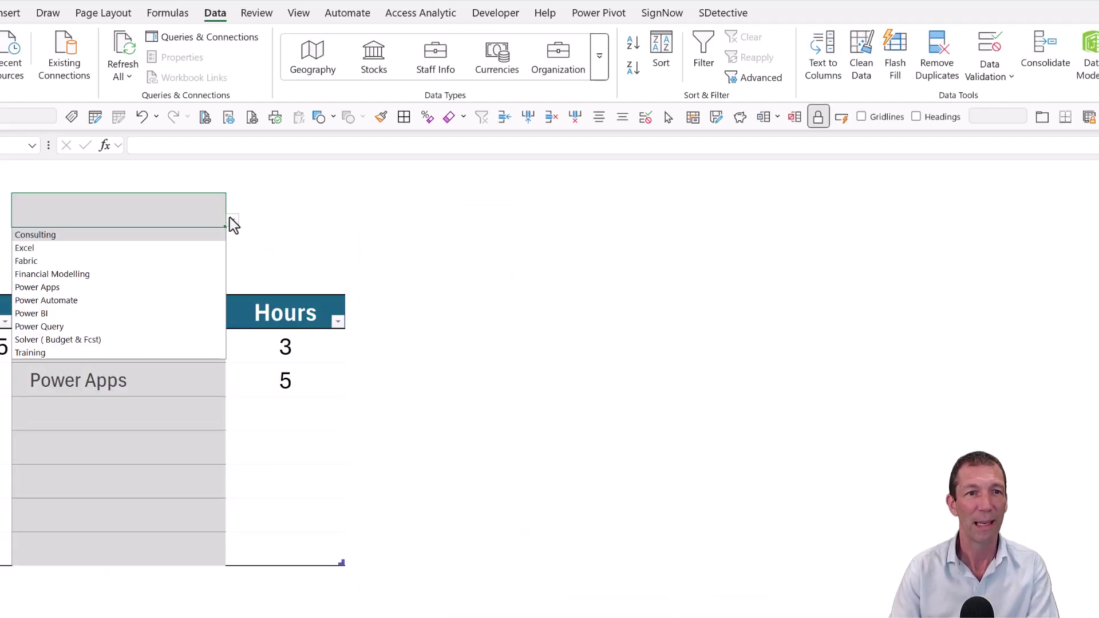